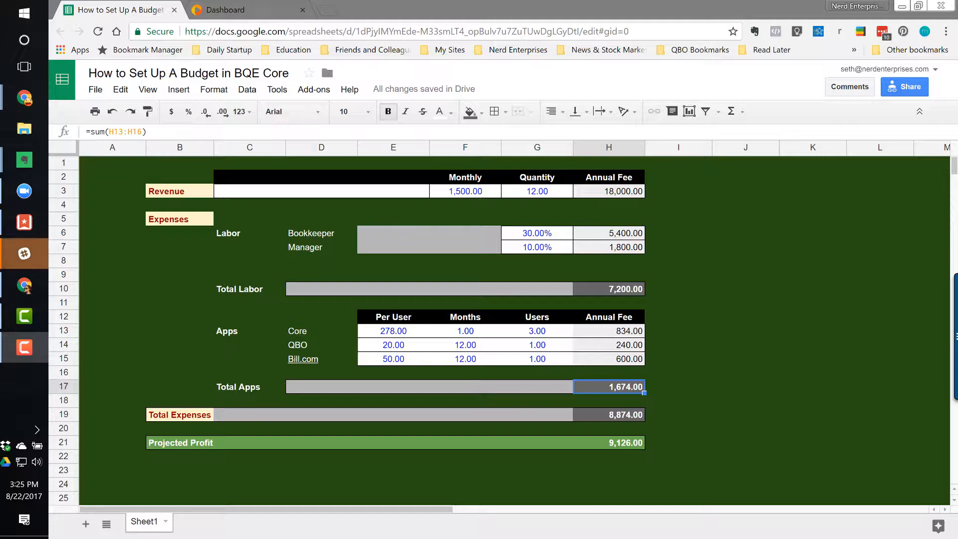
# Examine the labor roles, the app annual fees and the Total Apps row in the budget spreadsheet.
pyautogui.click(611, 236)
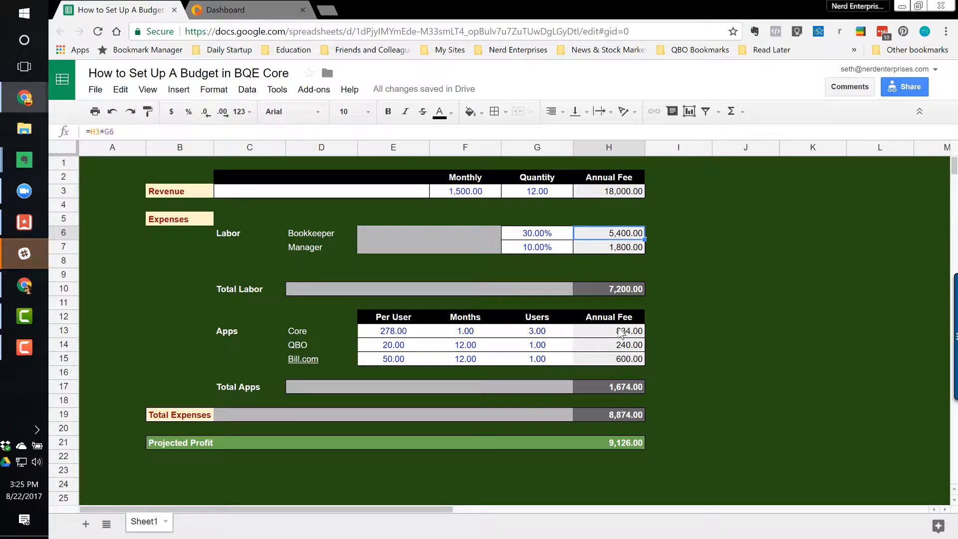
pyautogui.moveTo(620, 332); pyautogui.dragTo(621, 363)
pyautogui.click(671, 332)
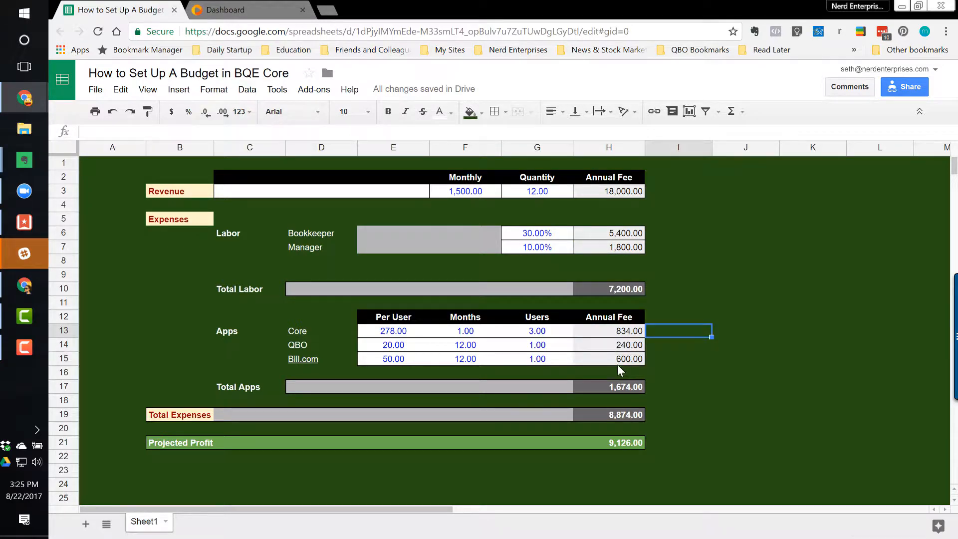
pyautogui.click(653, 388)
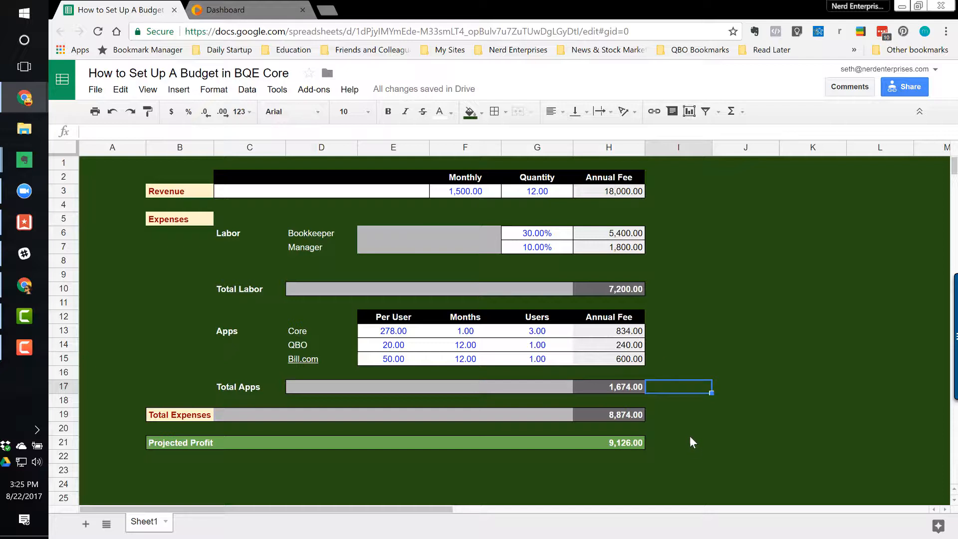
pyautogui.click(221, 12)
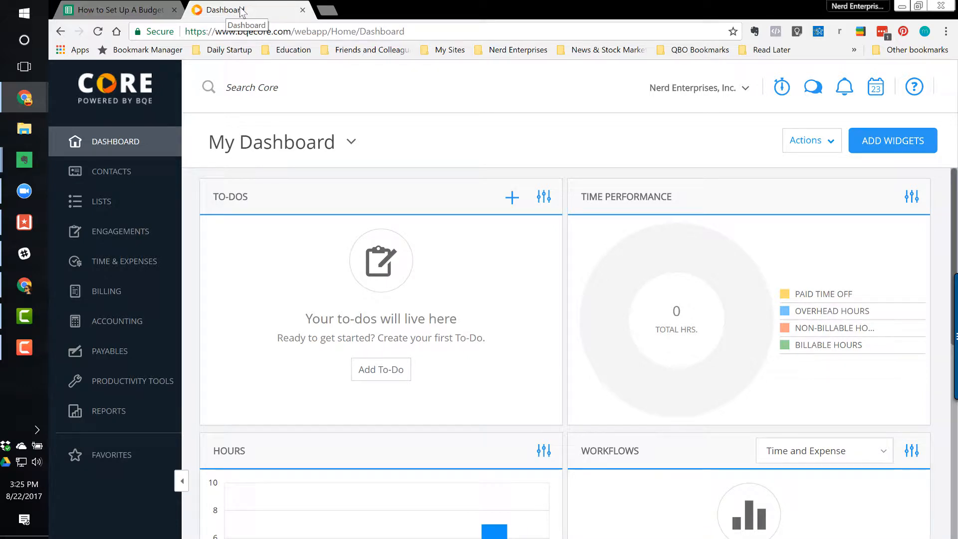
pyautogui.click(117, 10)
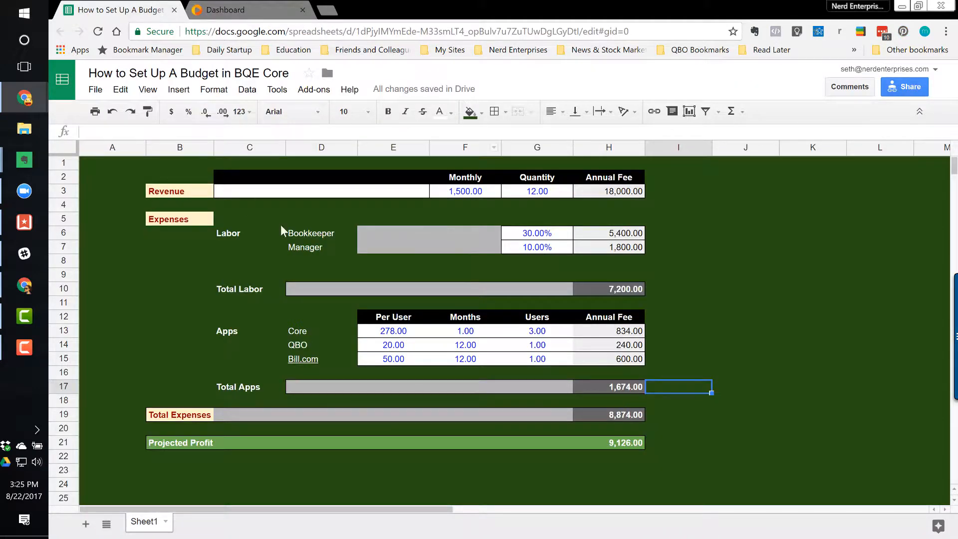
pyautogui.click(322, 233)
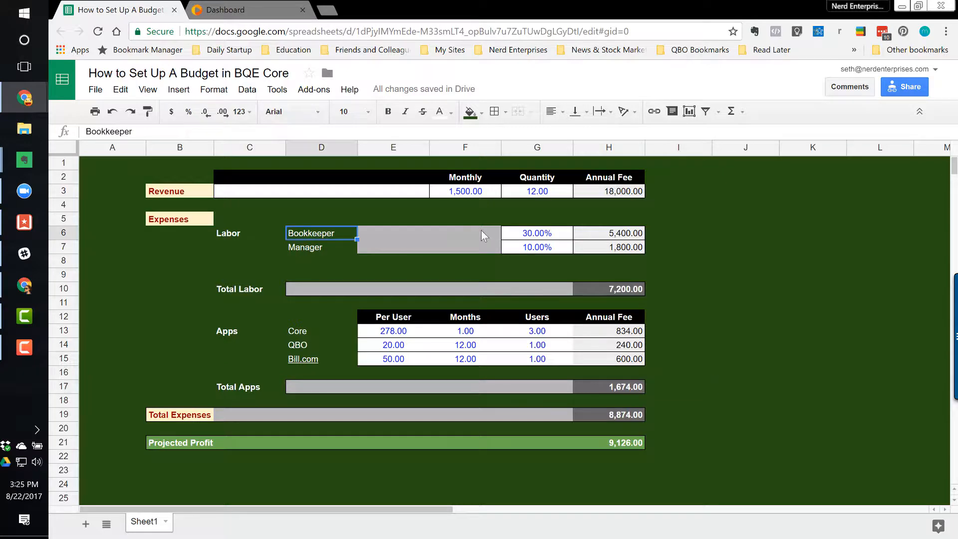
pyautogui.click(437, 238)
pyautogui.moveTo(300, 238); pyautogui.dragTo(300, 247)
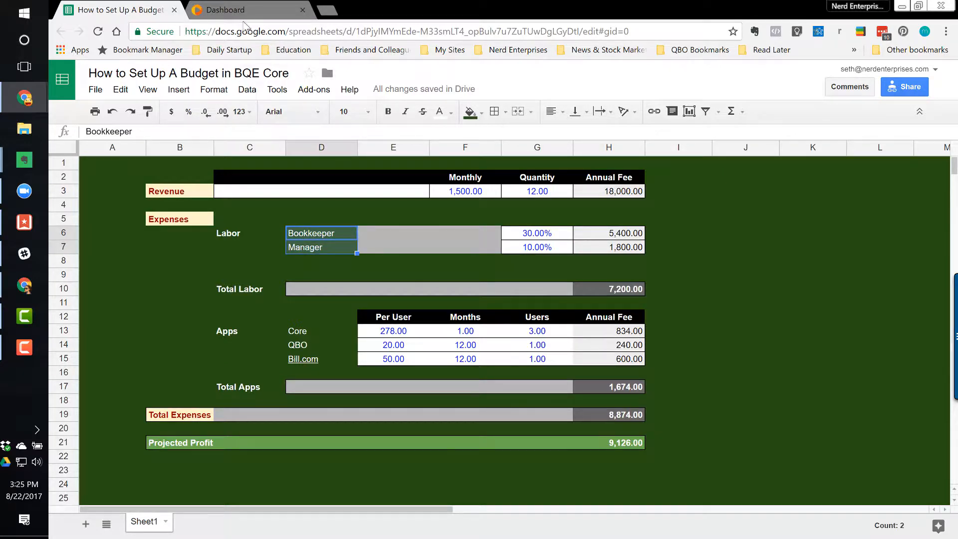
# Switch to BQE Core and change the staff bookkeeping rate item's code to "staff nerd" in the Task Items list.
pyautogui.click(235, 13)
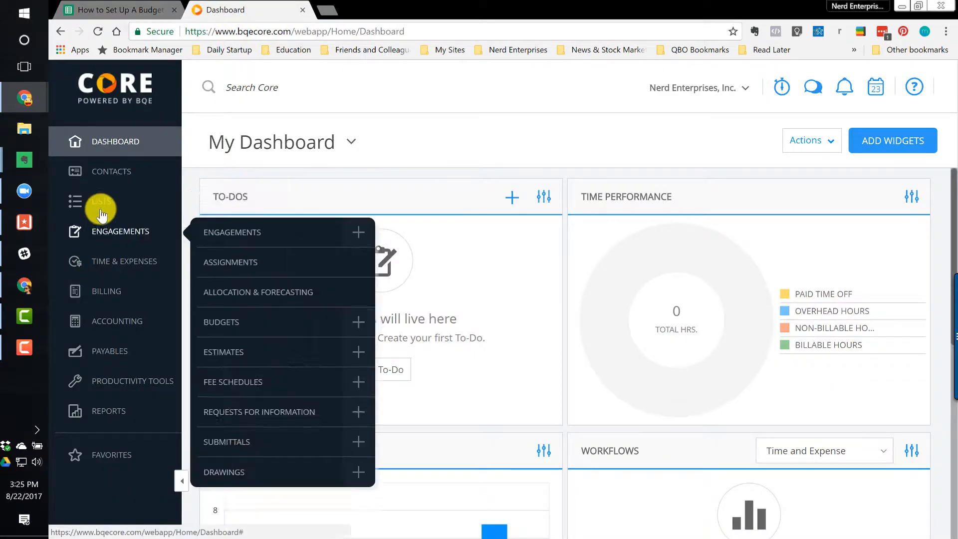
pyautogui.moveTo(101, 208)
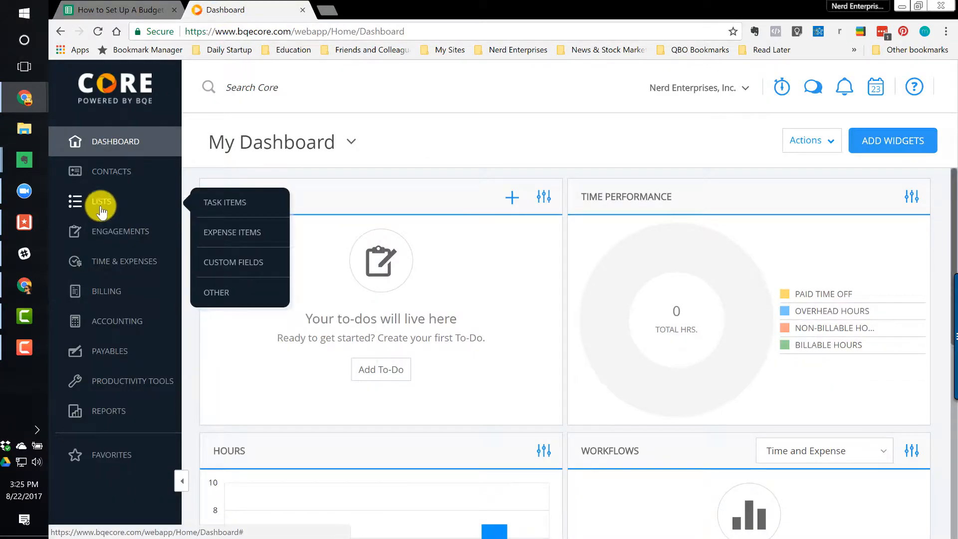
pyautogui.click(229, 206)
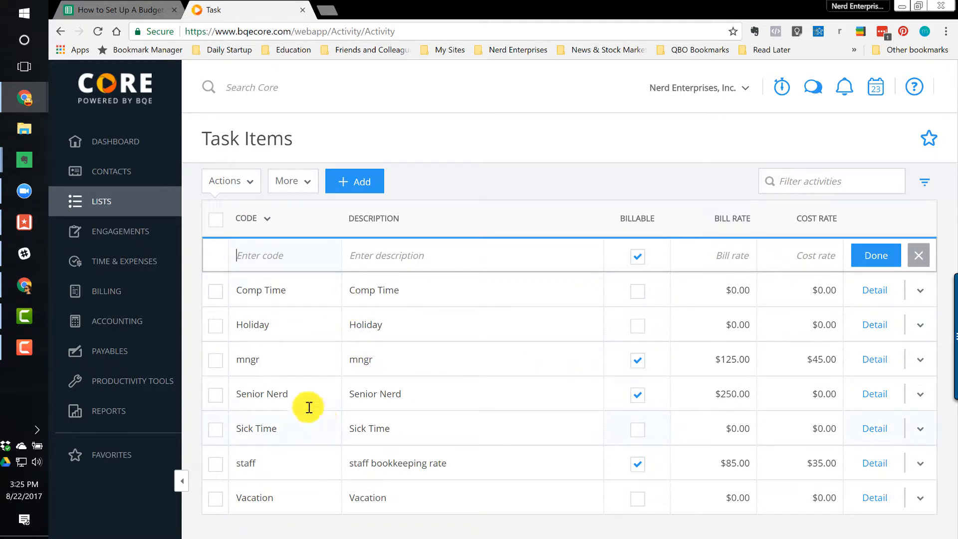
pyautogui.click(292, 390)
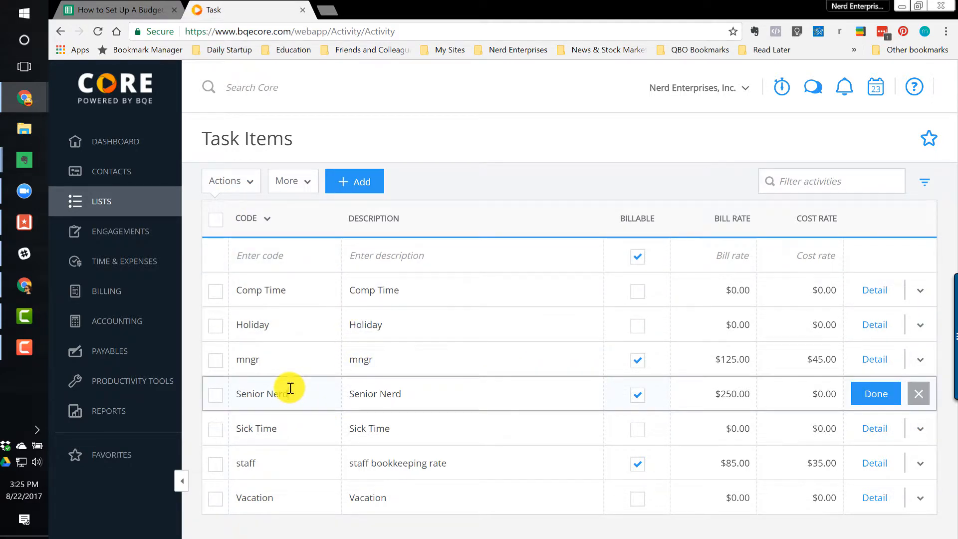
pyautogui.click(263, 455)
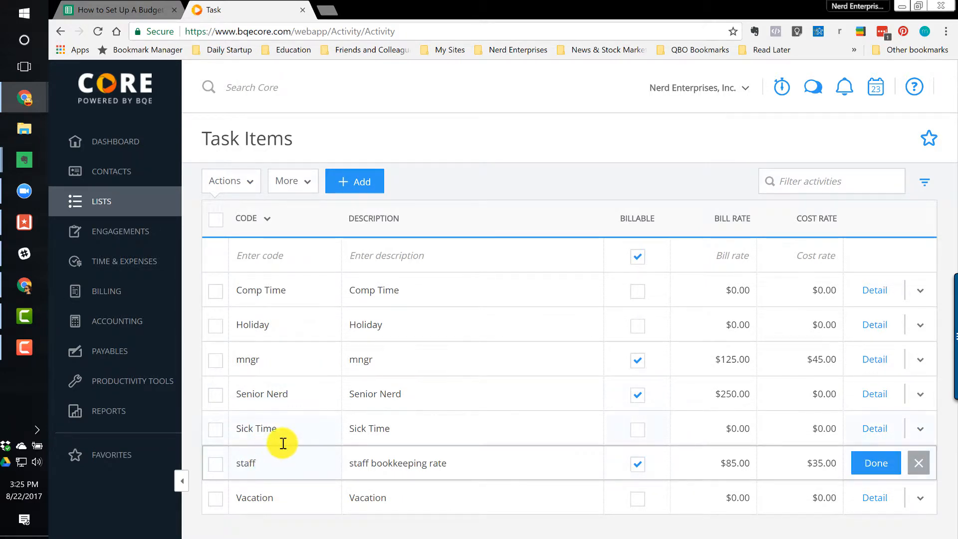
pyautogui.write('nerd')
pyautogui.press('Tab')
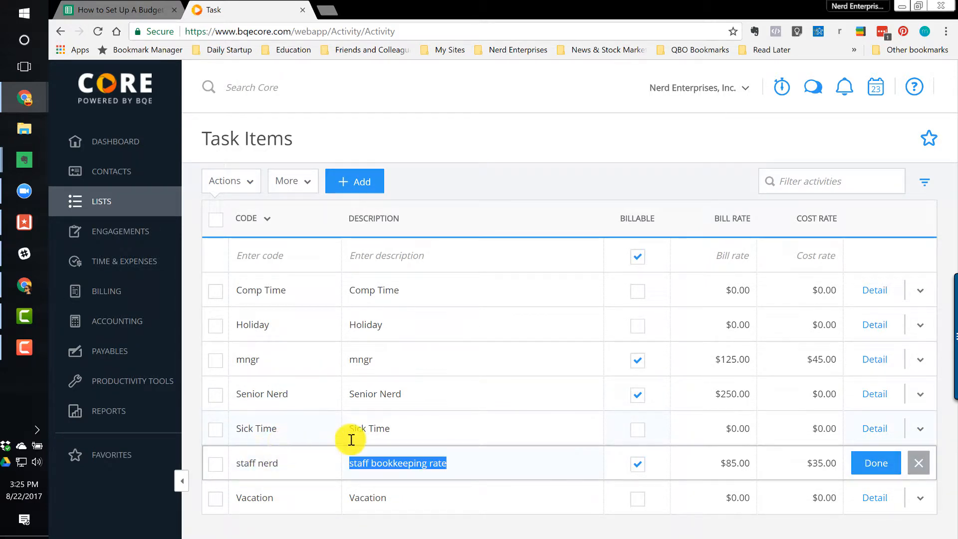
pyautogui.press('Tab')
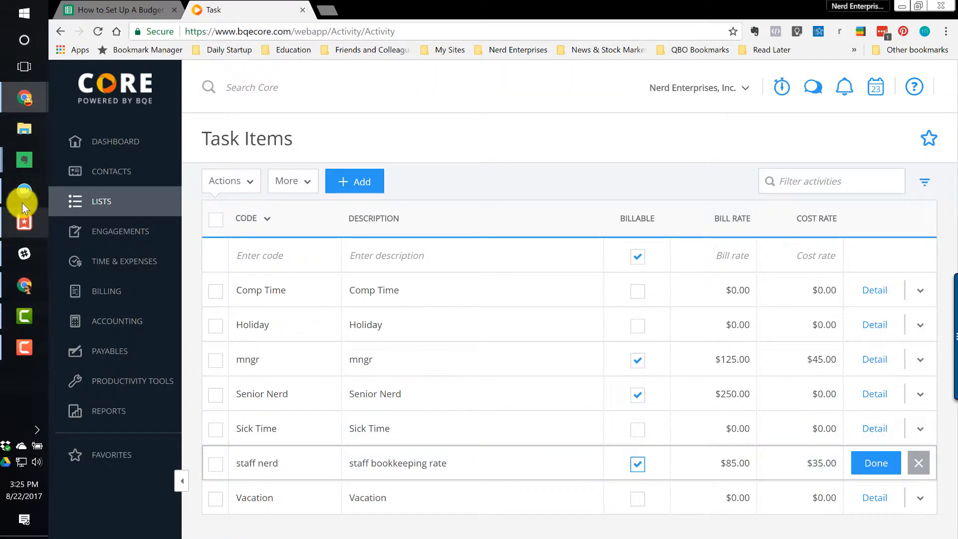
# Return to the budget spreadsheet and examine the bookkeeper and manager percentages and how their annual fees derive from annual revenue.
pyautogui.click(128, 9)
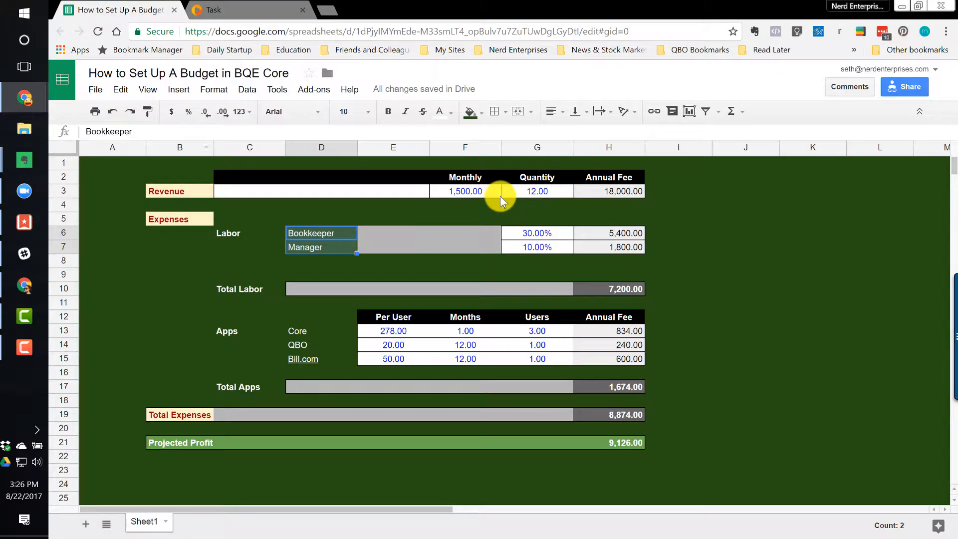
pyautogui.click(617, 190)
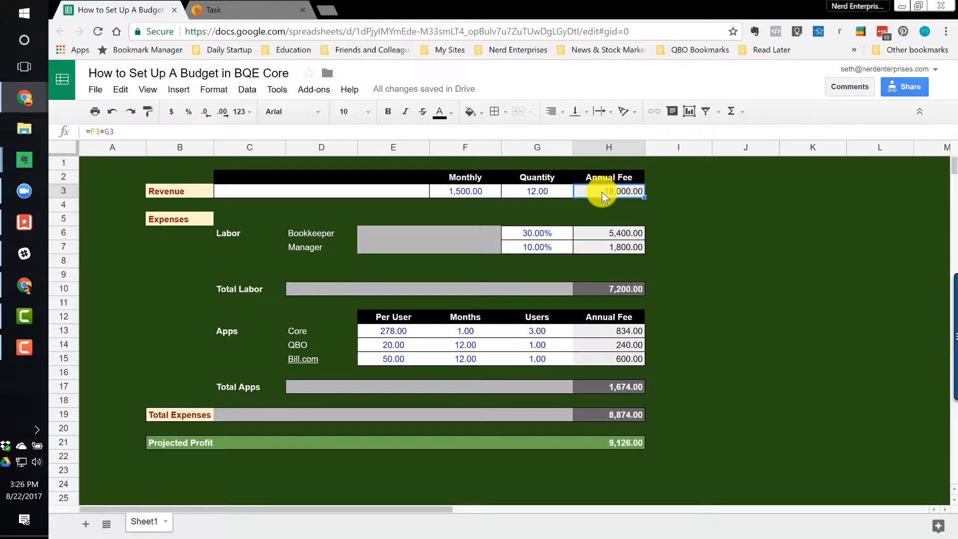
pyautogui.click(559, 231)
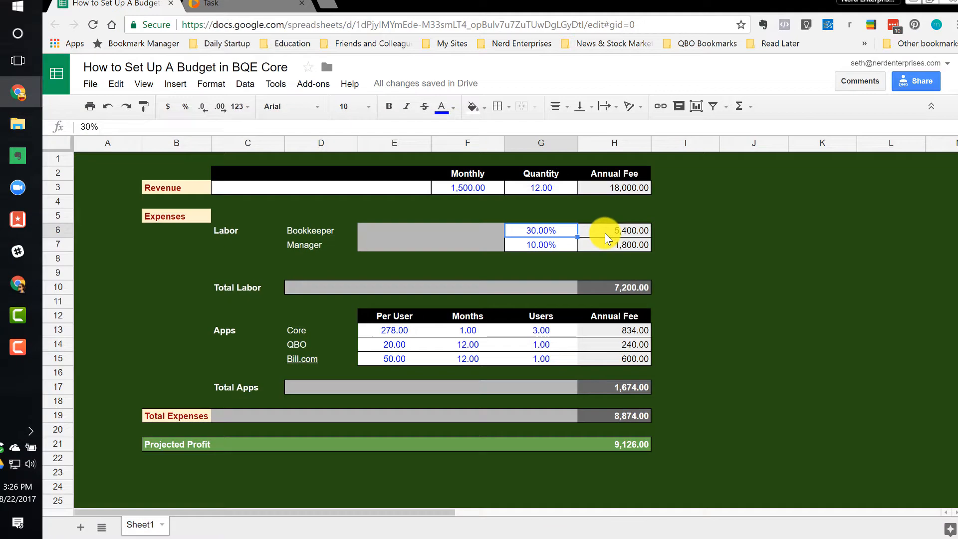
pyautogui.click(606, 234)
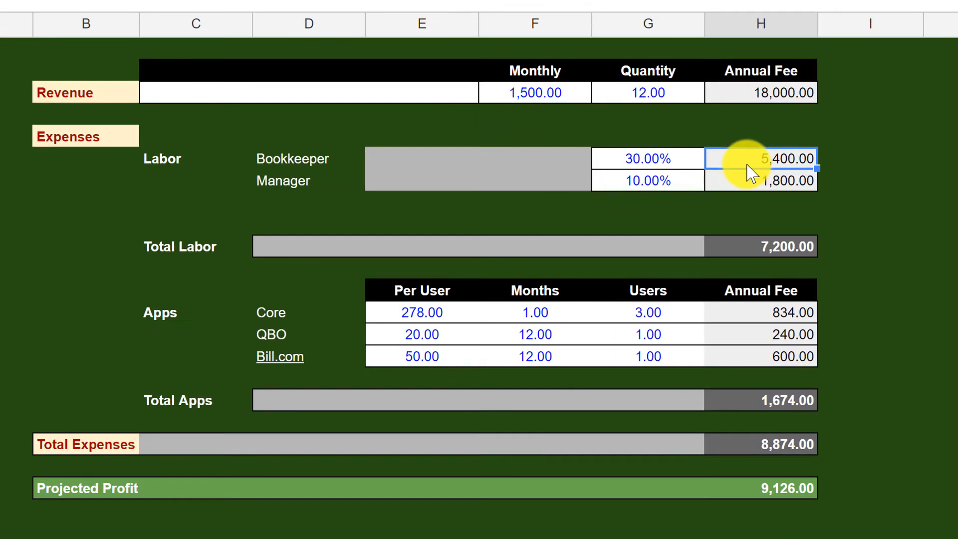
pyautogui.click(676, 167)
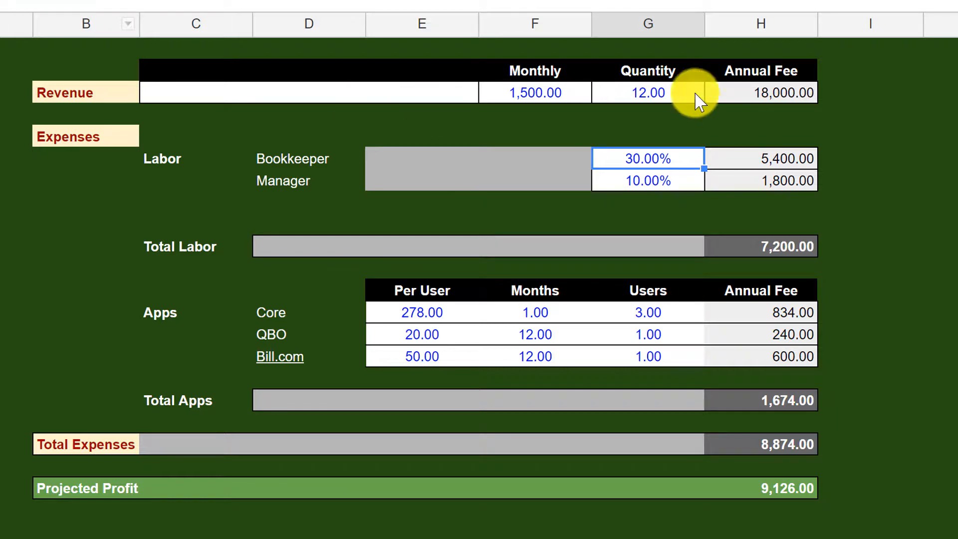
pyautogui.click(744, 159)
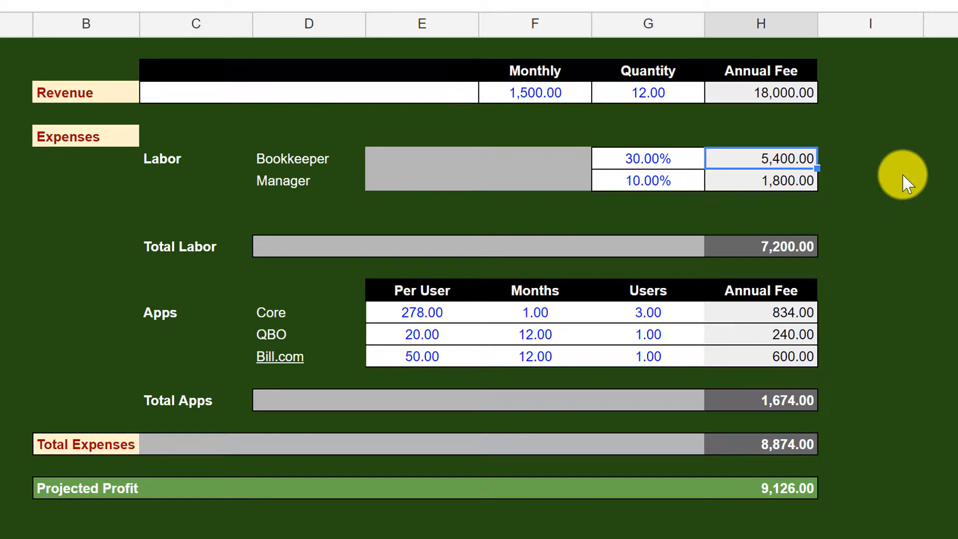
pyautogui.click(669, 189)
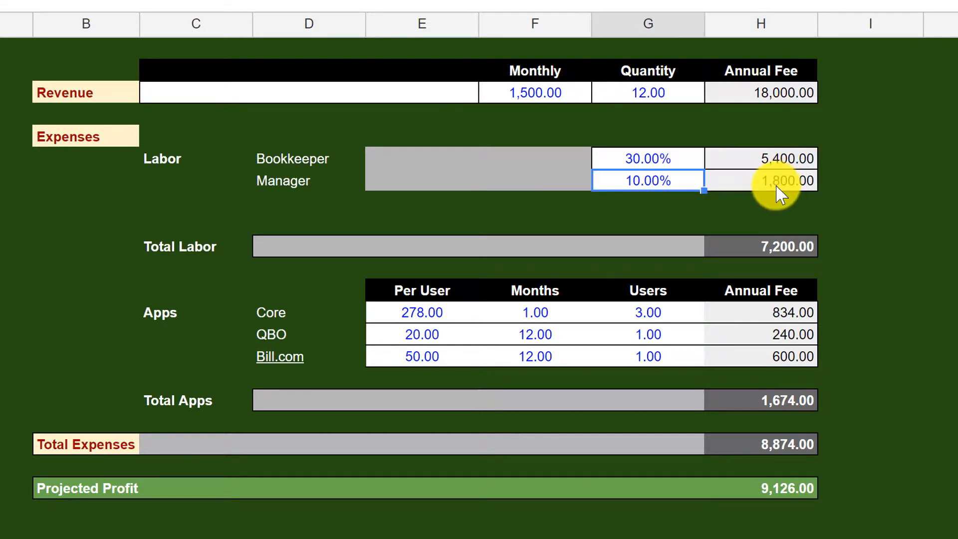
pyautogui.click(724, 185)
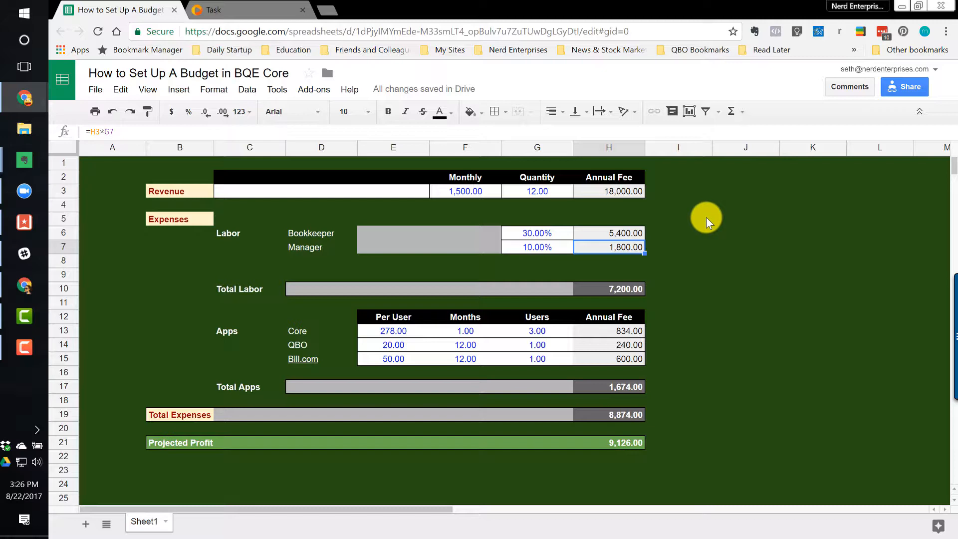
pyautogui.click(619, 232)
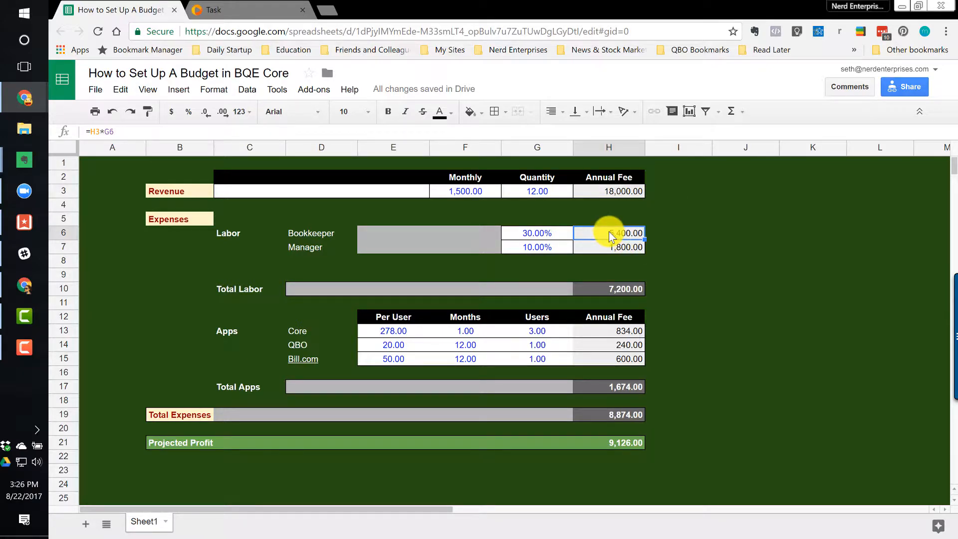
pyautogui.press('Down')
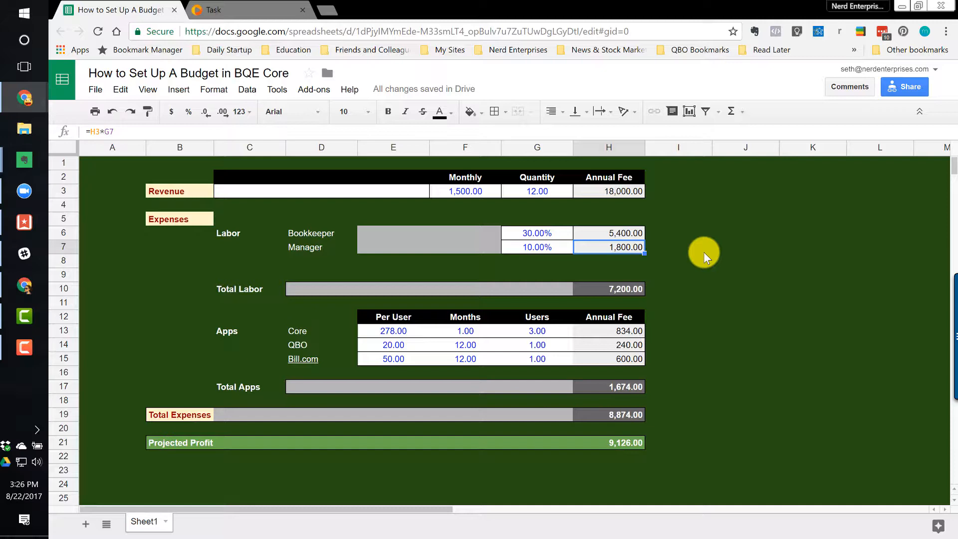
pyautogui.click(320, 234)
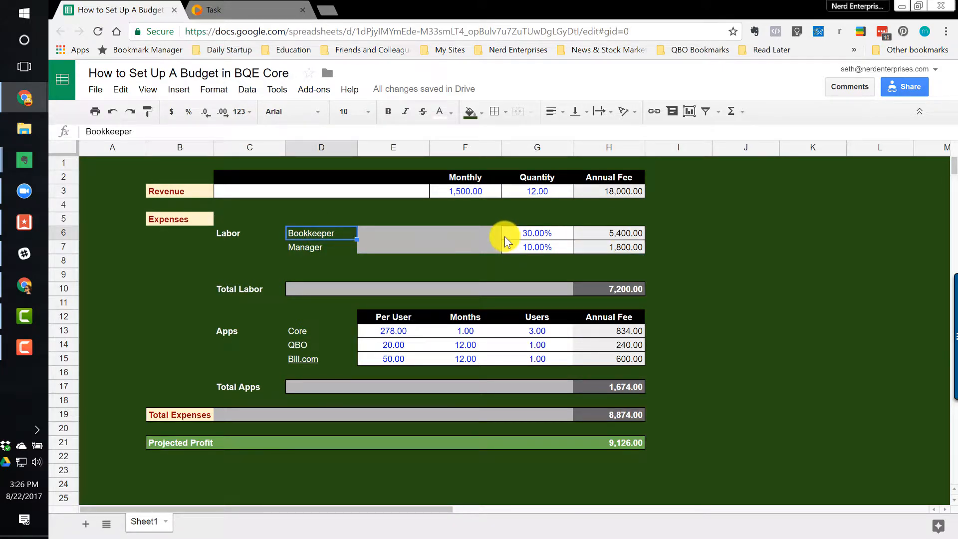
pyautogui.click(609, 235)
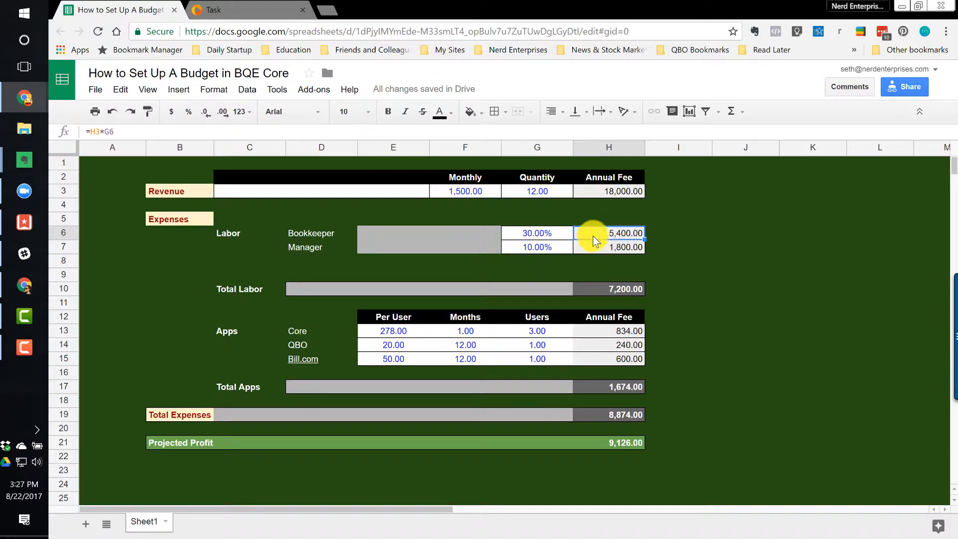
pyautogui.click(484, 232)
pyautogui.click(547, 239)
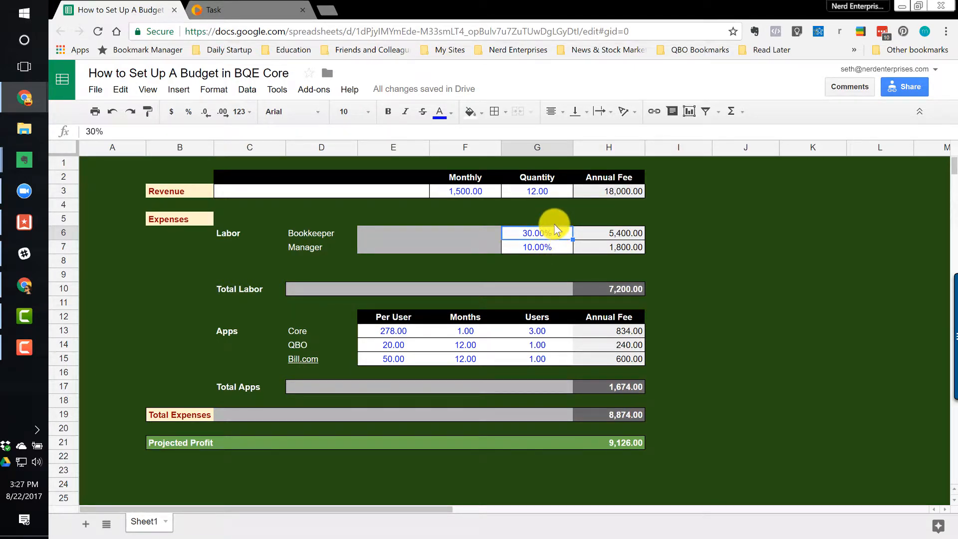
# Switch to BQE Core and open the Expense Items list.
pyautogui.click(242, 9)
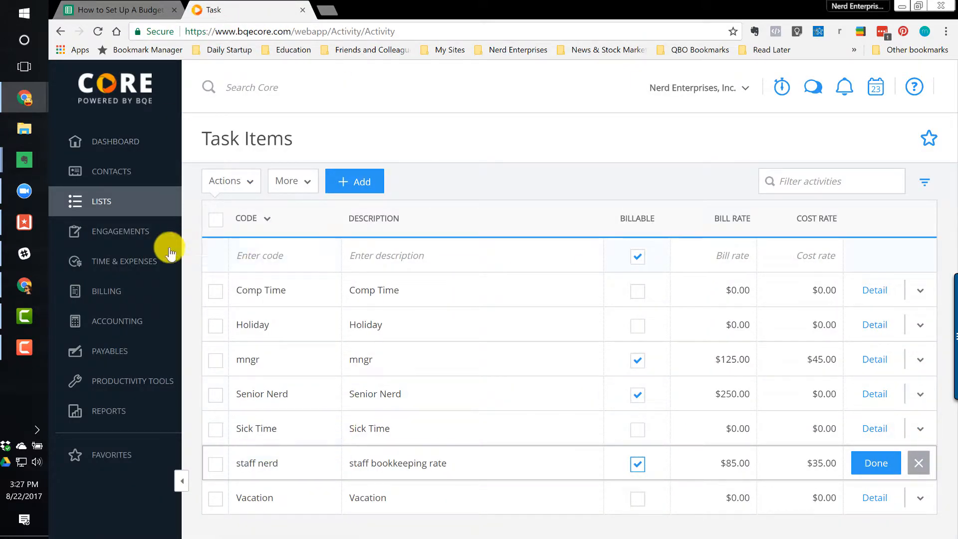
pyautogui.moveTo(103, 203)
pyautogui.click(233, 234)
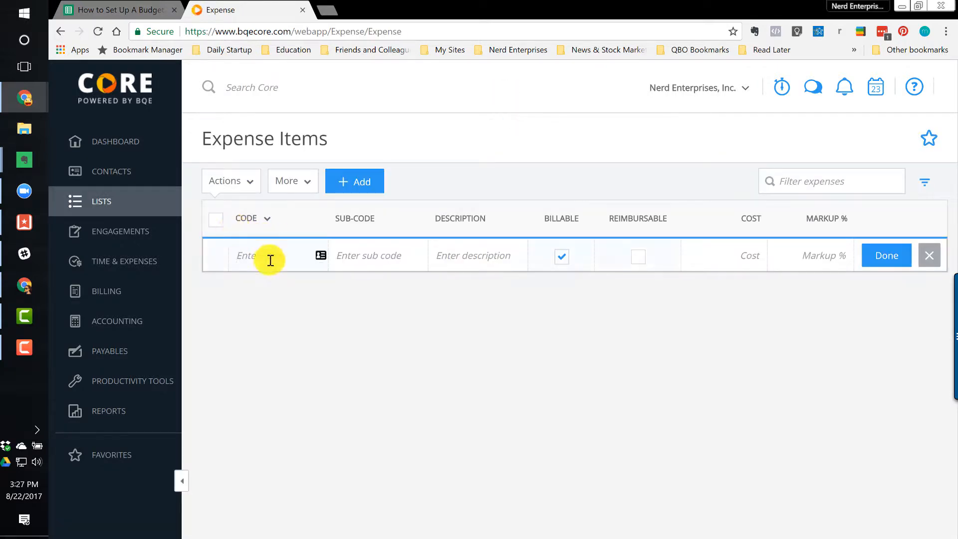
# Copy the Apps label from the budget spreadsheet and fill in a new Core expense item with "Apps" as code, sub-code and description.
pyautogui.click(125, 9)
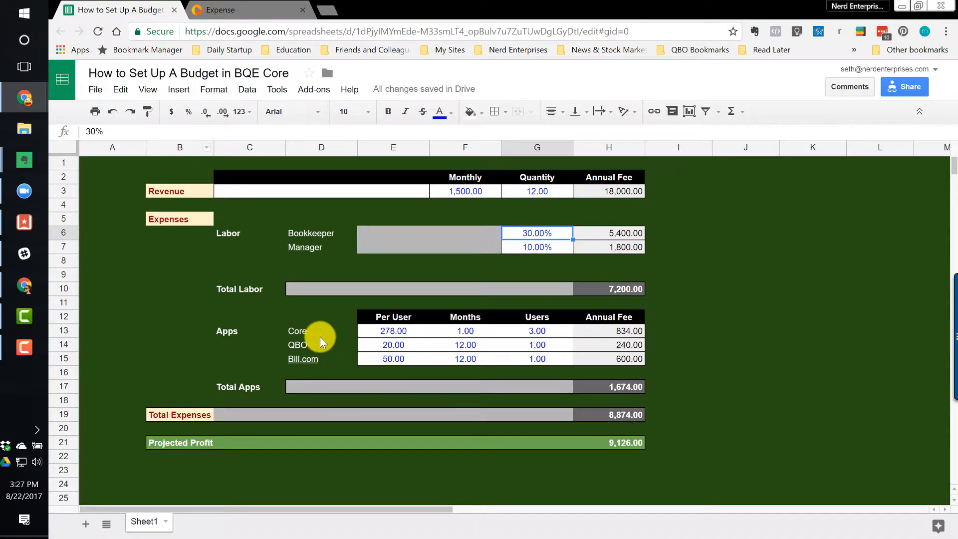
pyautogui.moveTo(320, 336); pyautogui.dragTo(319, 361)
pyautogui.click(230, 331)
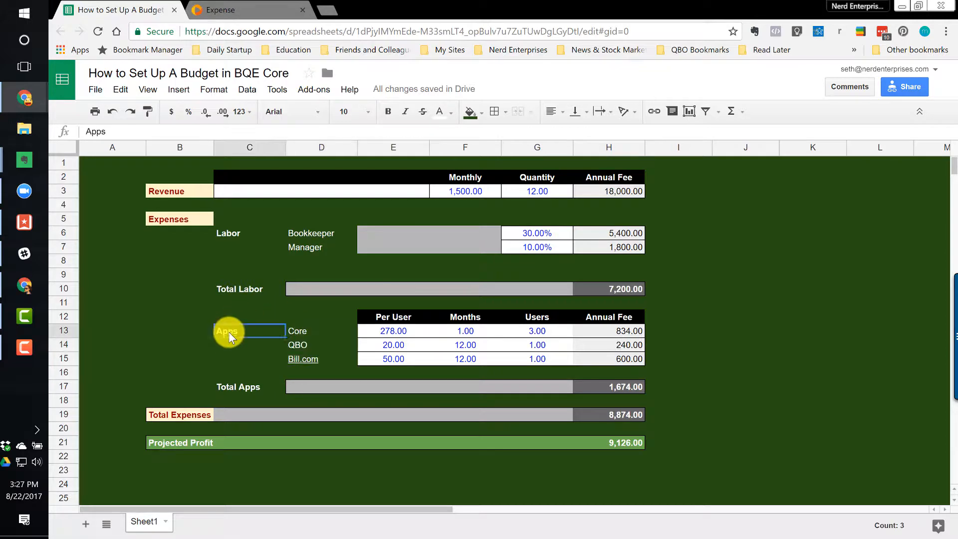
pyautogui.click(252, 10)
pyautogui.click(268, 257)
pyautogui.write('Apps')
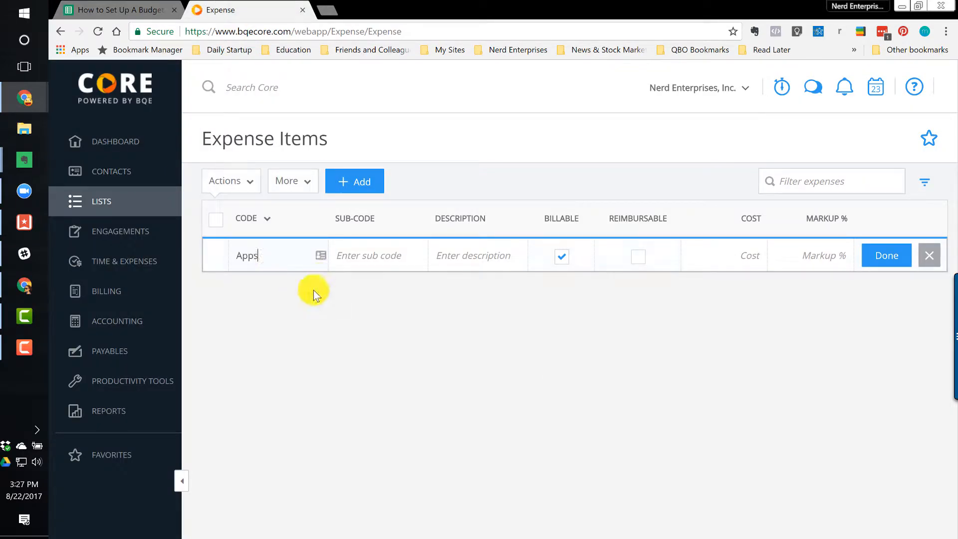
pyautogui.press('Tab')
pyautogui.write('Apps')
pyautogui.press('Tab')
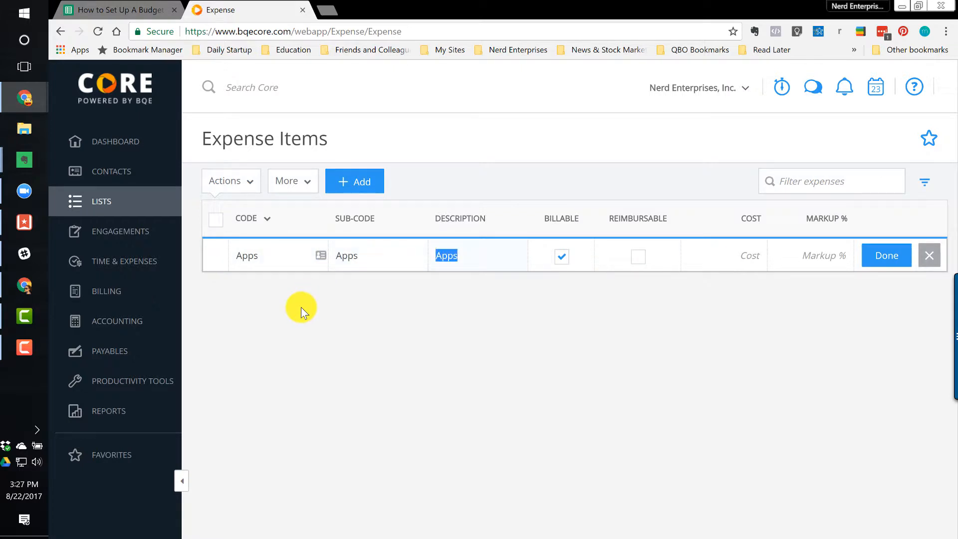
pyautogui.press('Tab')
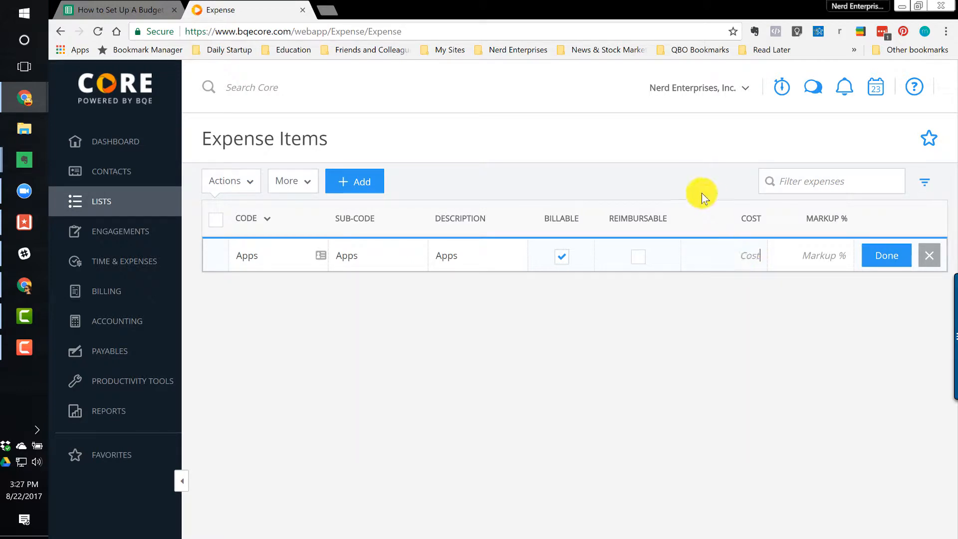
# Set the Apps expense item's cost to the budget spreadsheet's Total Apps amount, 1674, make it non-billable and save it.
pyautogui.click(160, 11)
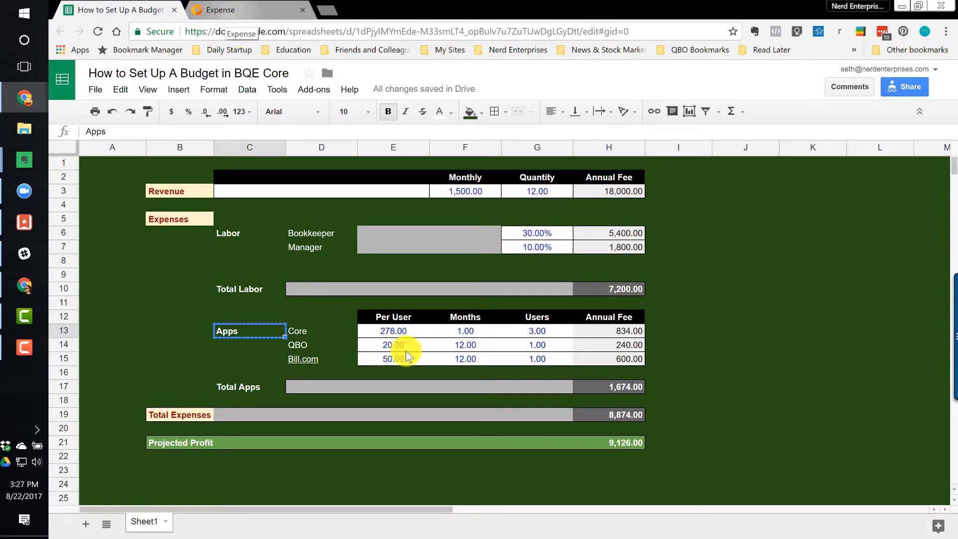
pyautogui.click(607, 386)
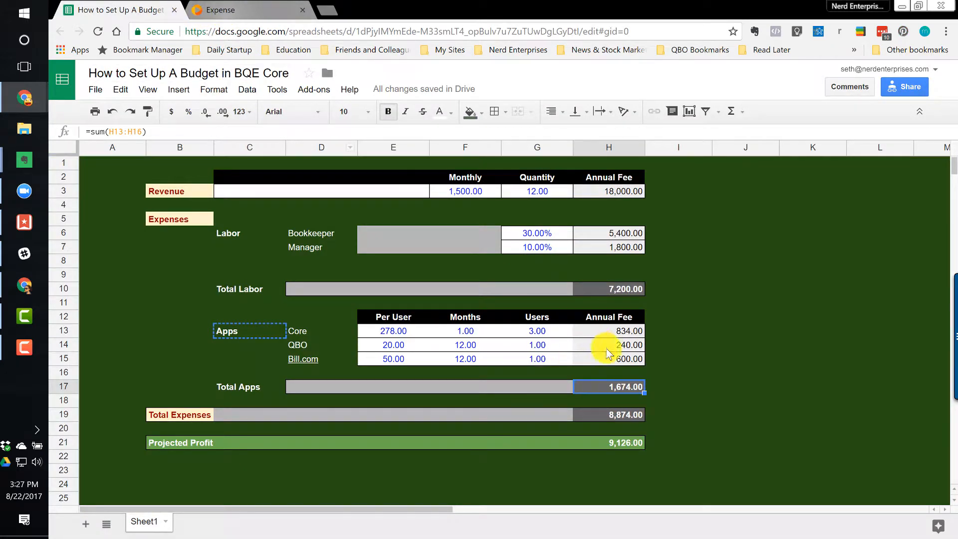
pyautogui.click(250, 11)
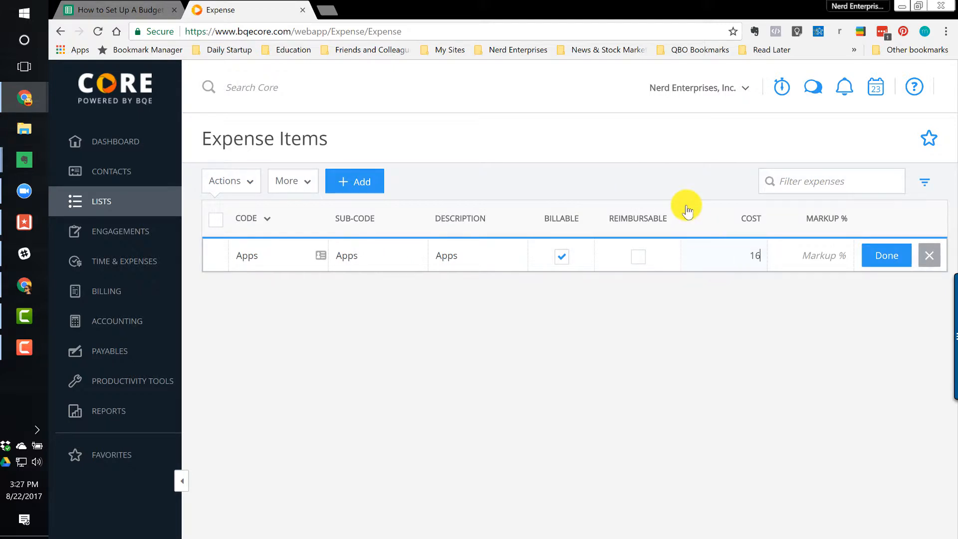
pyautogui.click(822, 255)
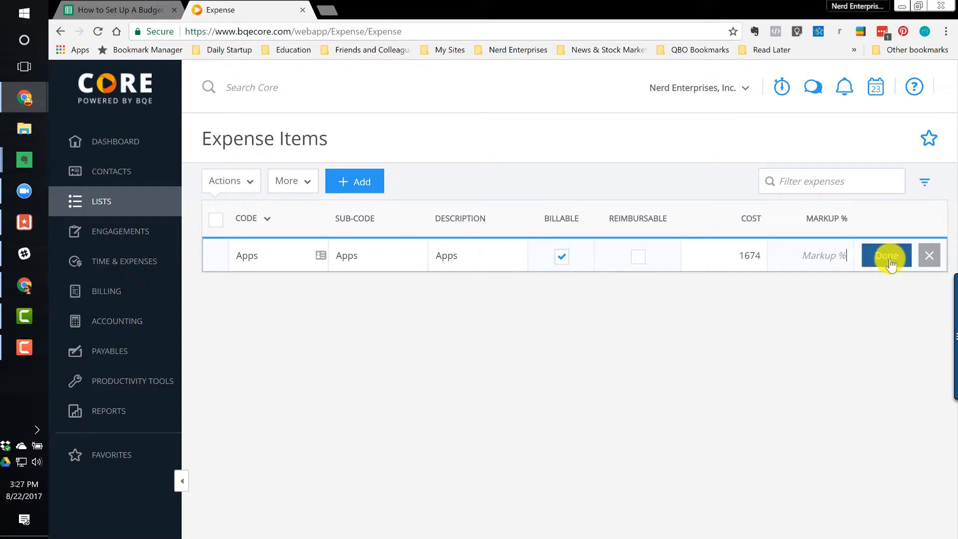
pyautogui.click(562, 257)
pyautogui.click(875, 254)
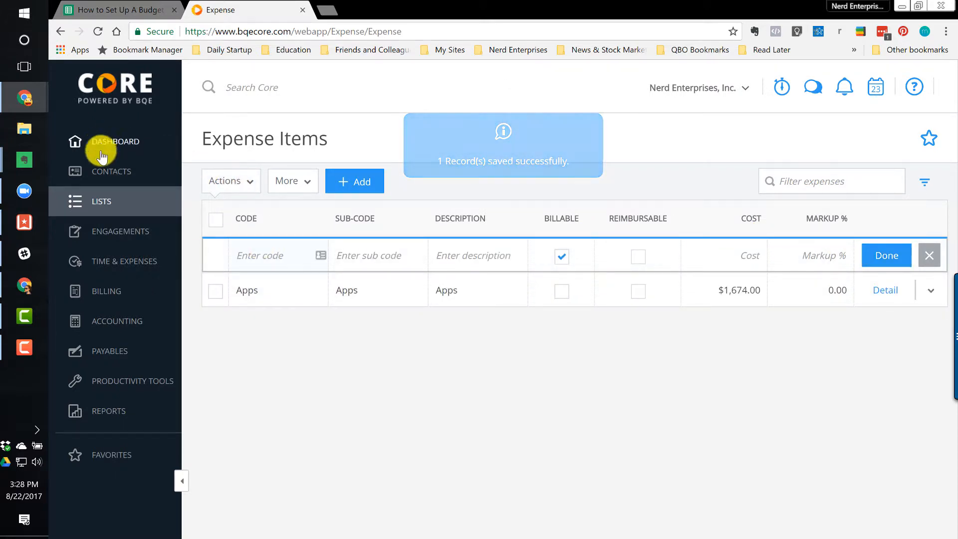
# Start a new engagement budget from scratch with "Annual Bookkeeping" as both its budget ID and description.
pyautogui.moveTo(103, 227)
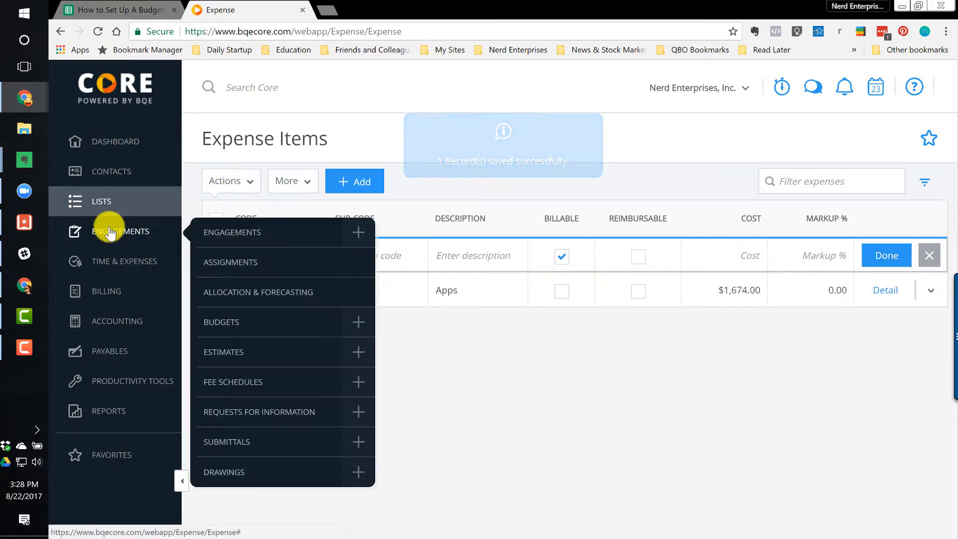
pyautogui.click(224, 327)
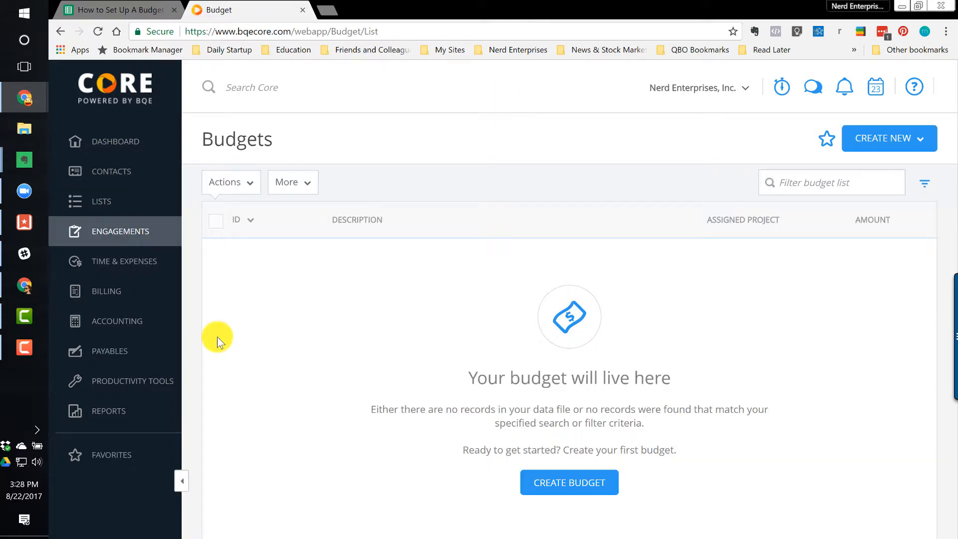
pyautogui.click(892, 149)
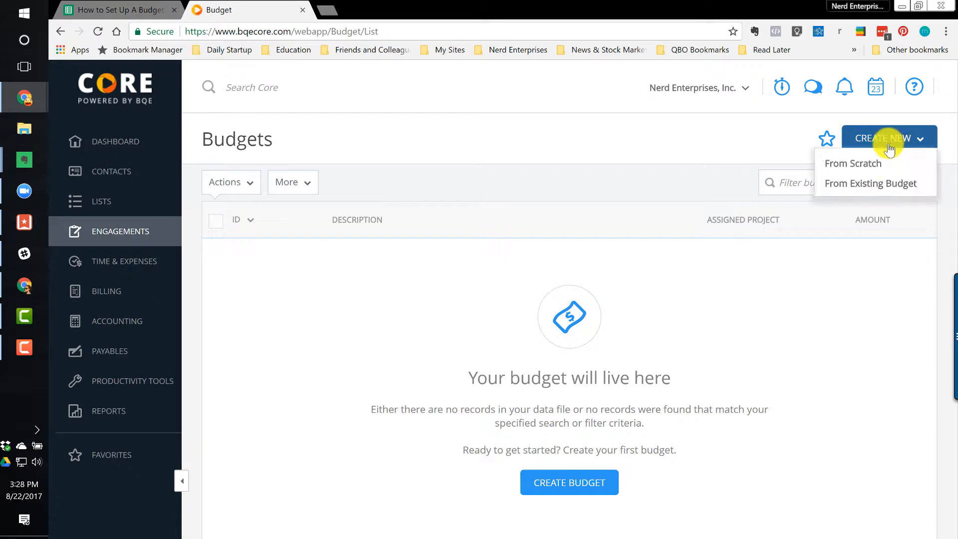
pyautogui.click(866, 169)
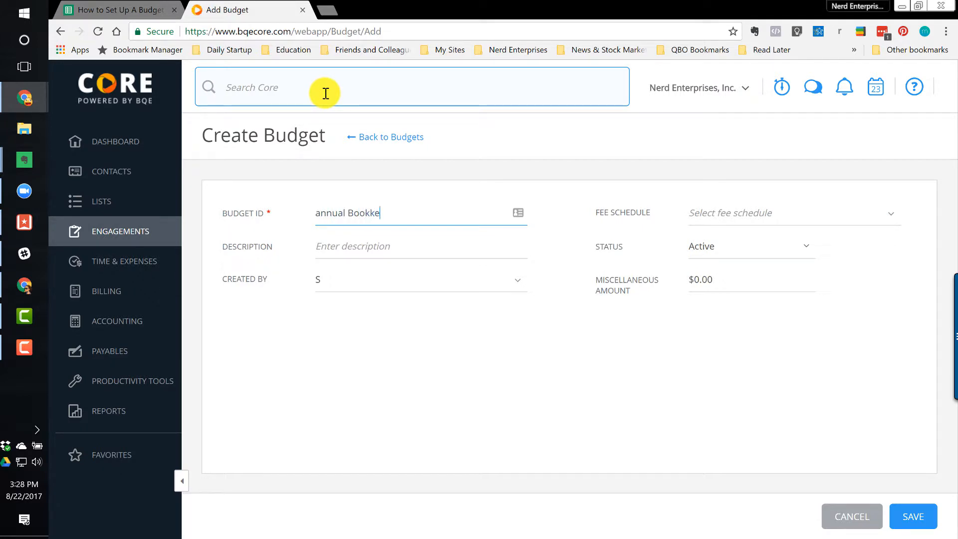
pyautogui.write('A')
pyautogui.press('Delete')
pyautogui.press('Tab')
pyautogui.press('Tab')
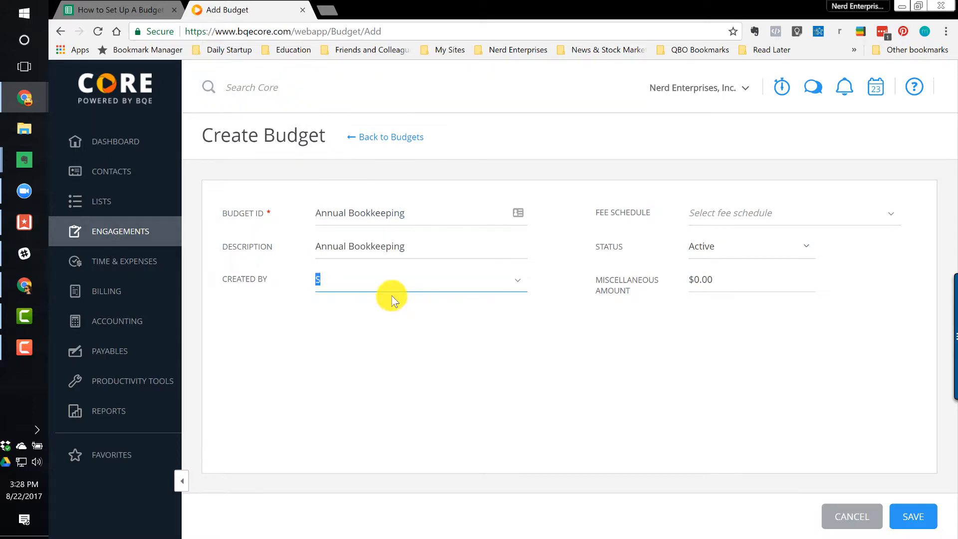
# Choose S as the budget's creator, leave the fee schedule empty and save the Annual Bookkeeping budget.
pyautogui.click(330, 283)
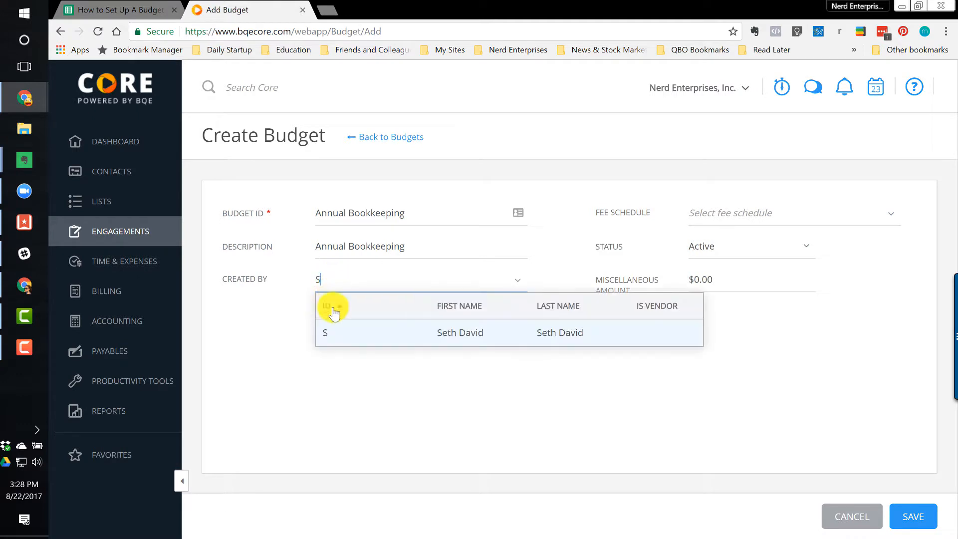
pyautogui.click(332, 333)
pyautogui.click(753, 208)
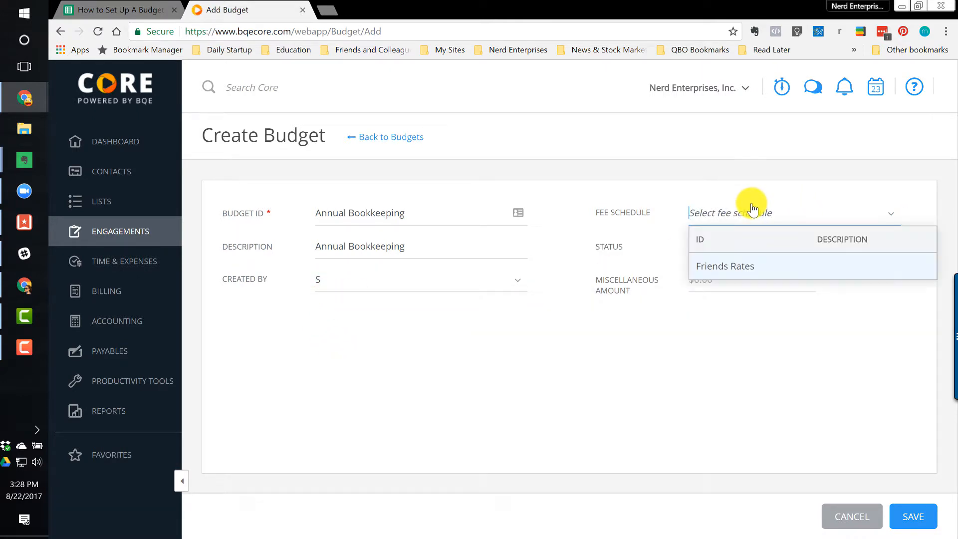
pyautogui.click(636, 285)
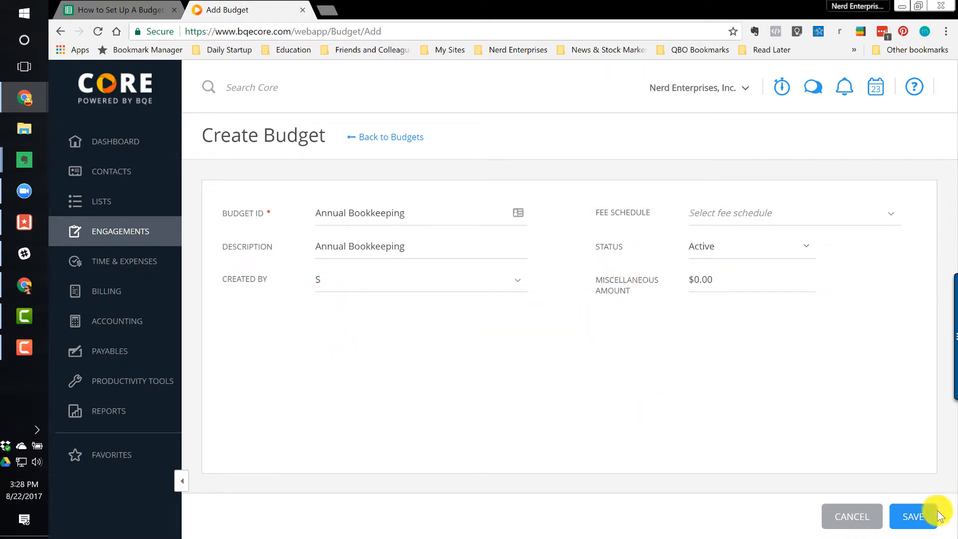
pyautogui.click(921, 518)
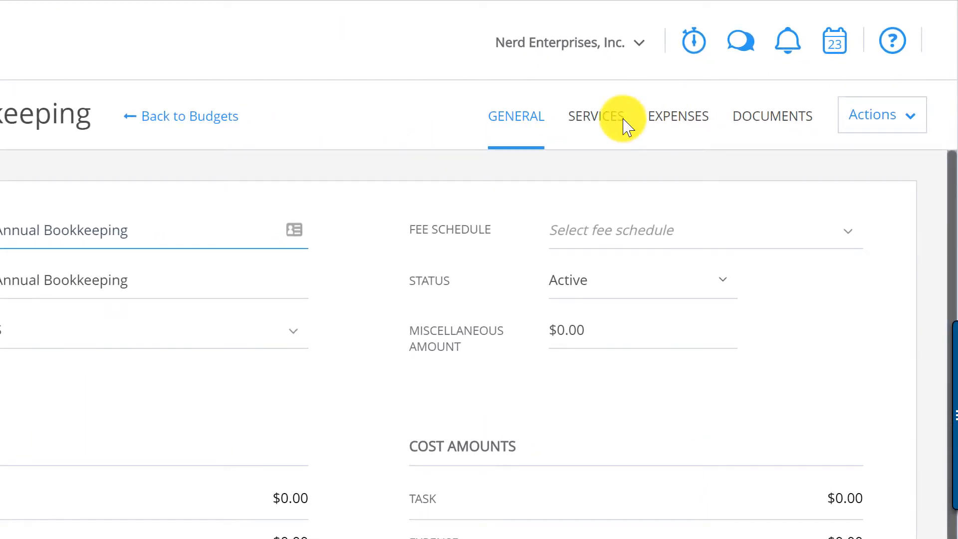
# Start a services line in the Annual Bookkeeping budget with All Employees as resource and the staff bookkeeping rate task.
pyautogui.click(729, 140)
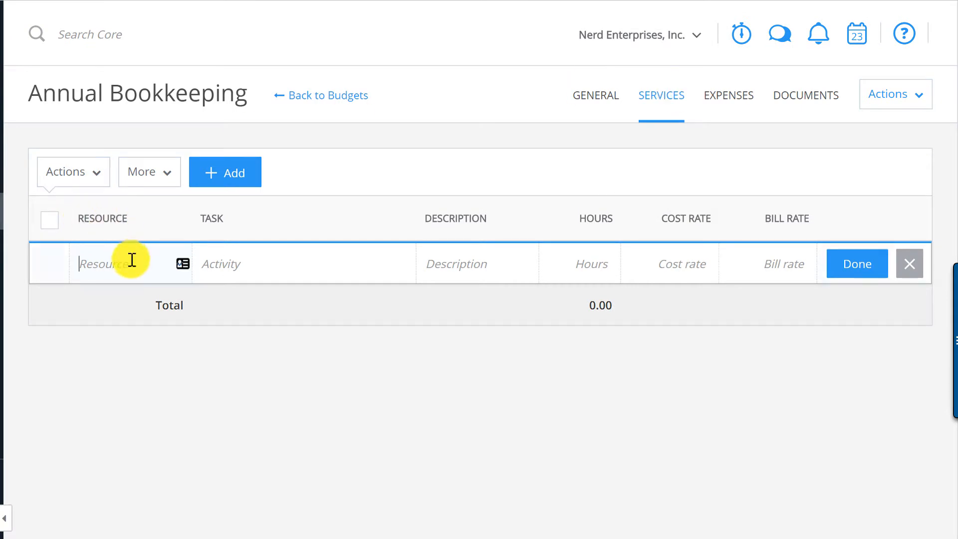
pyautogui.click(111, 246)
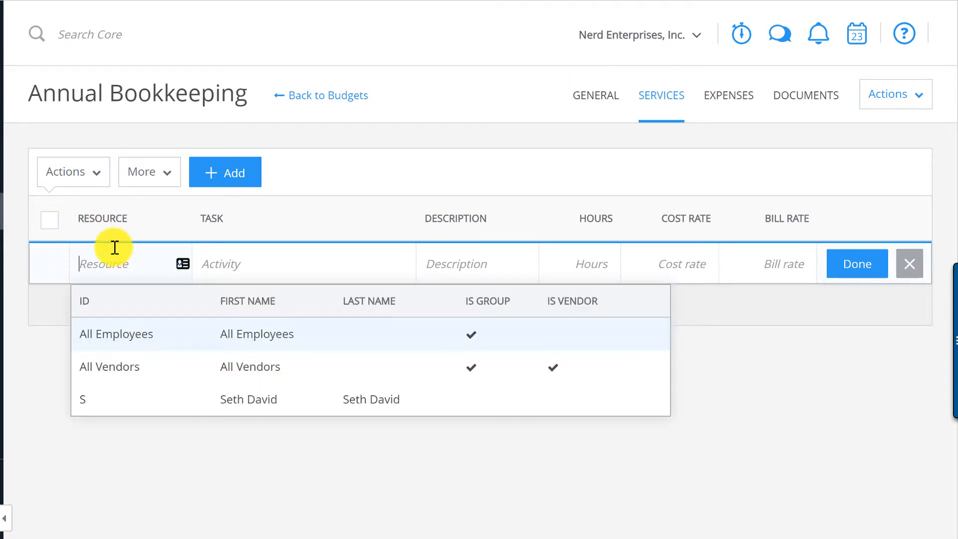
pyautogui.click(120, 339)
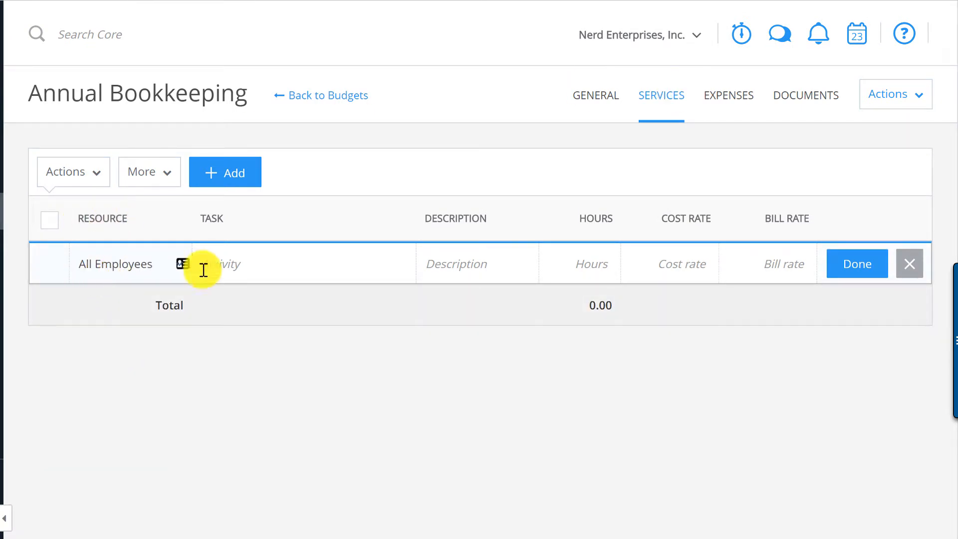
pyautogui.click(227, 267)
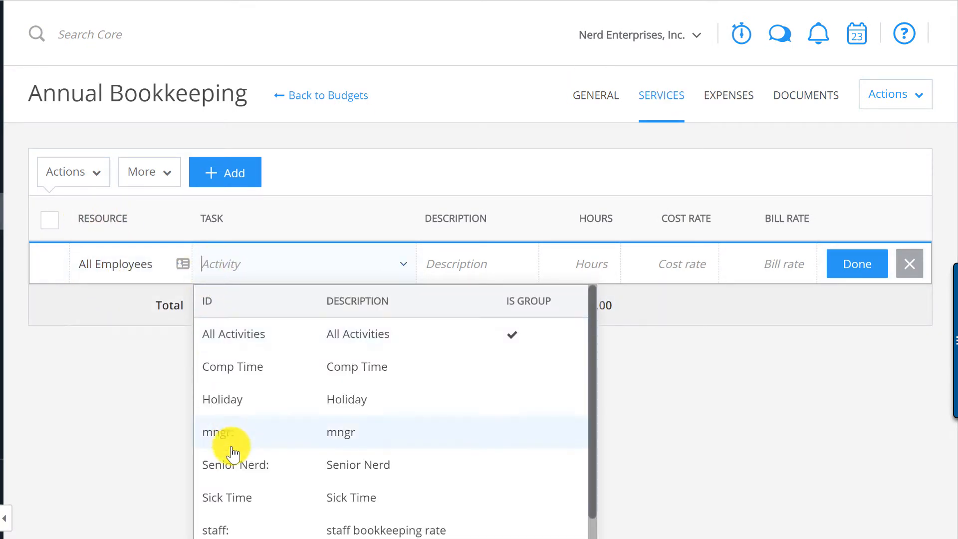
pyautogui.click(228, 530)
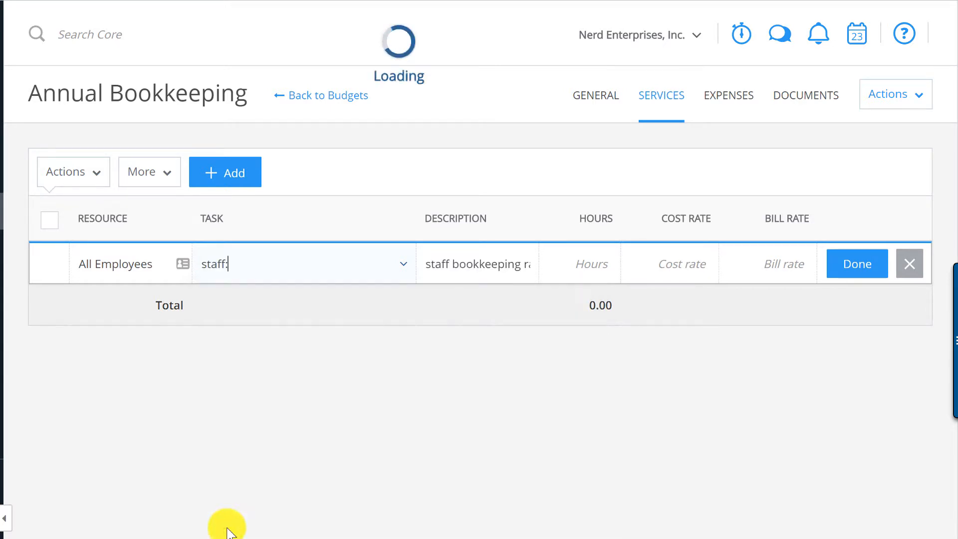
# Set the staff services line's cost rate to 5400, leaving its hours blank, and save the line.
pyautogui.click(124, 271)
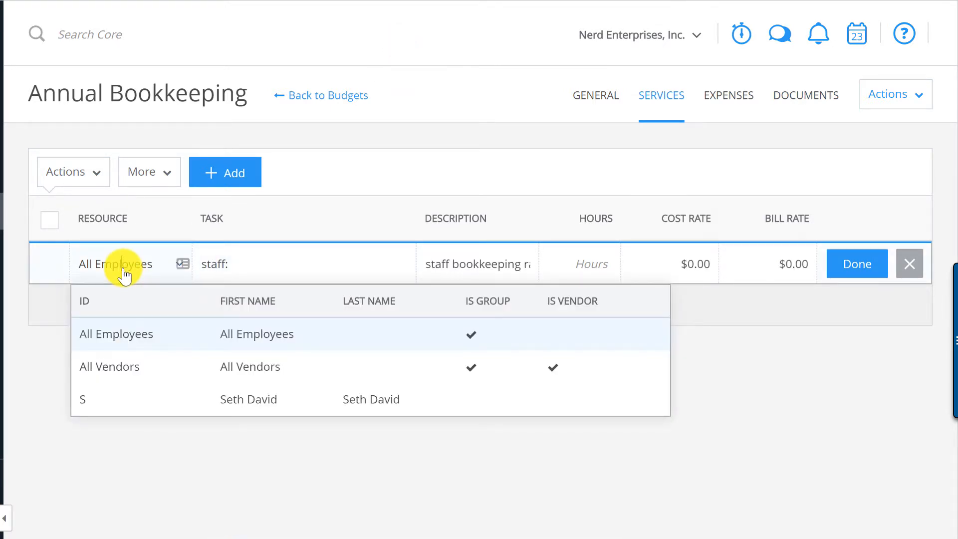
pyautogui.click(257, 263)
pyautogui.click(479, 263)
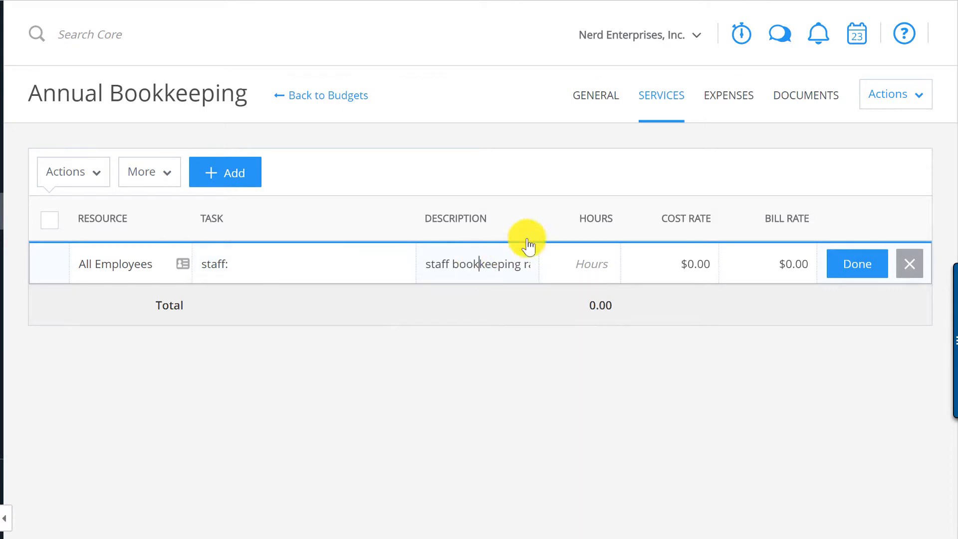
pyautogui.press('Tab')
pyautogui.press('Tab')
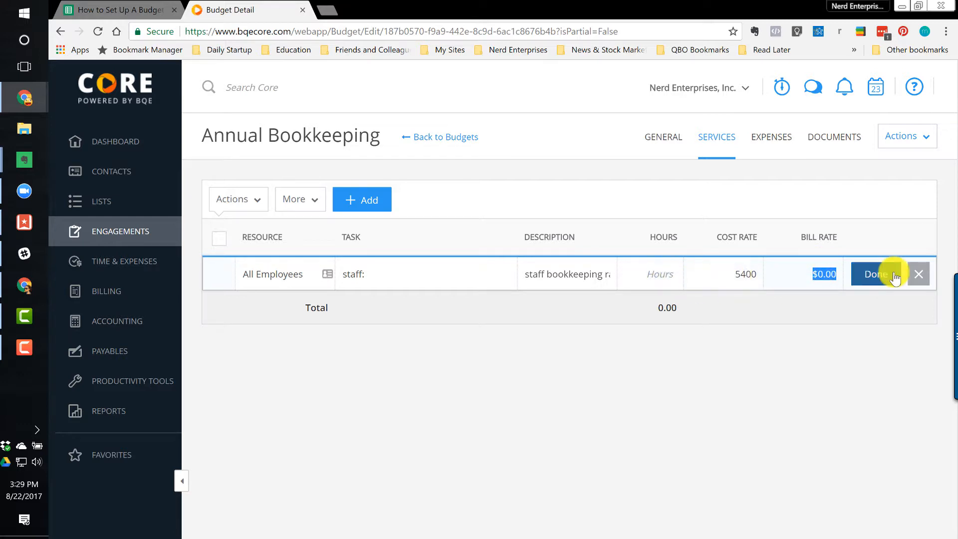
pyautogui.click(880, 276)
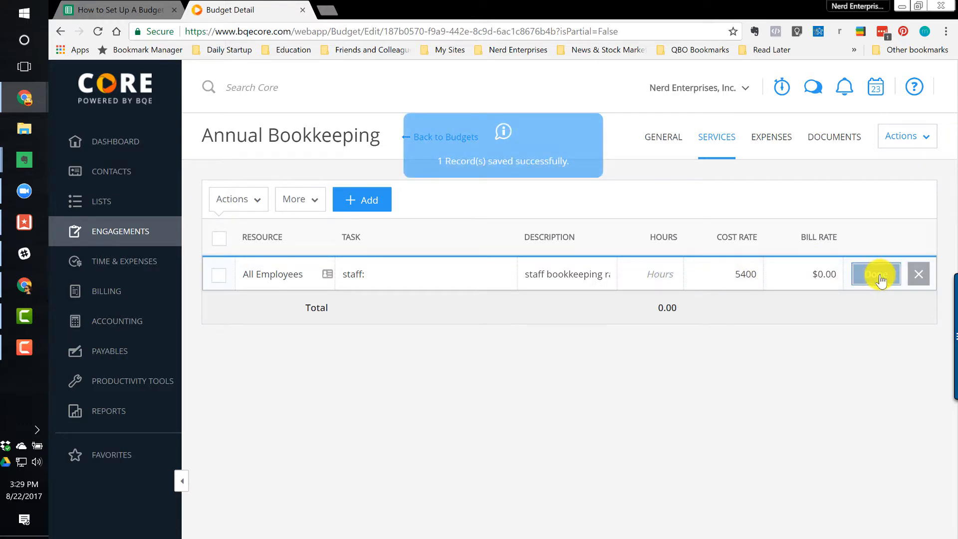
# Add a services line for All Employees with the Senior Nerd task and the spreadsheet's manager annual fee, 1800, as cost rate.
pyautogui.click(283, 274)
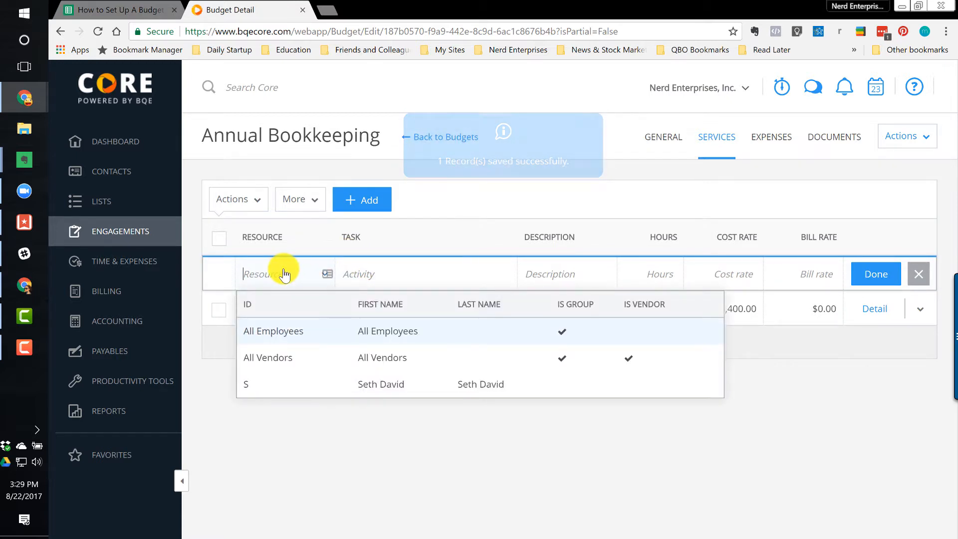
pyautogui.click(257, 331)
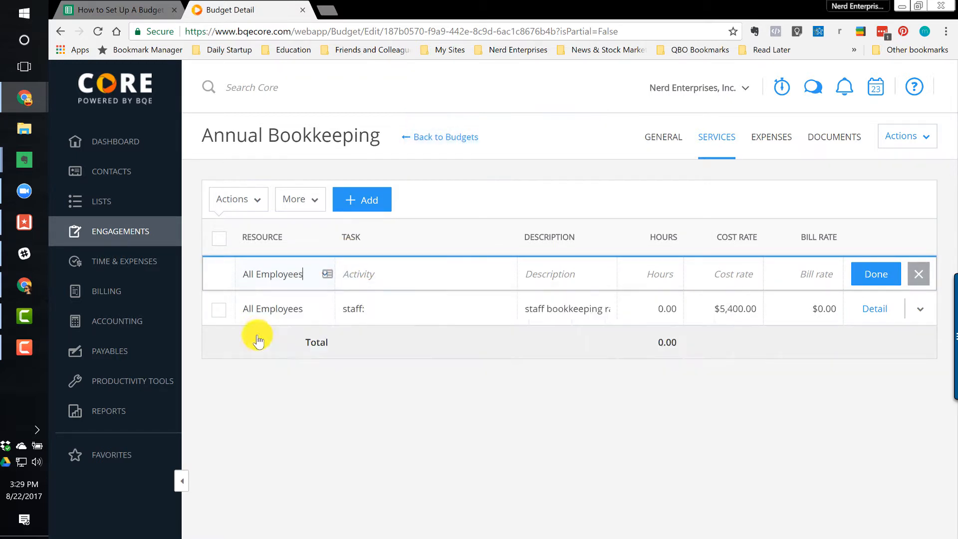
pyautogui.click(355, 282)
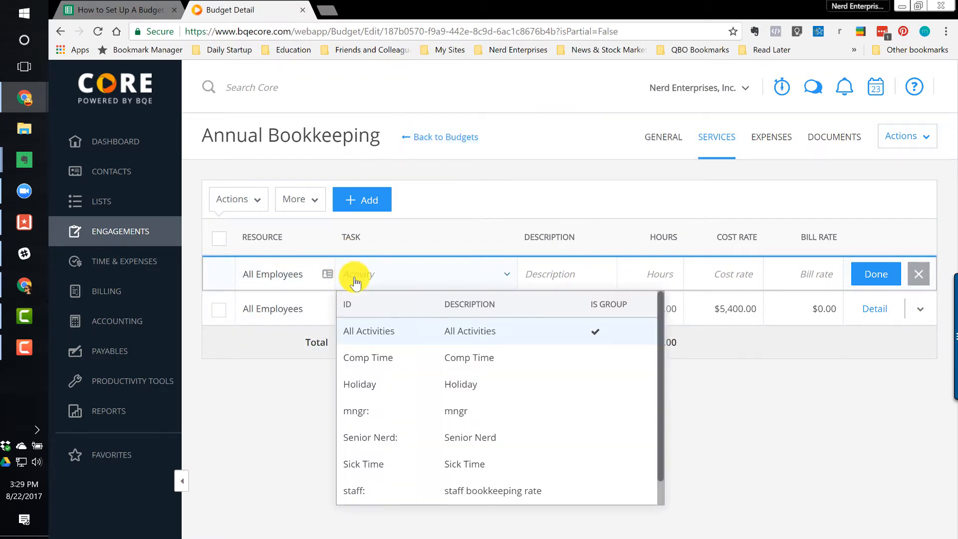
pyautogui.click(343, 434)
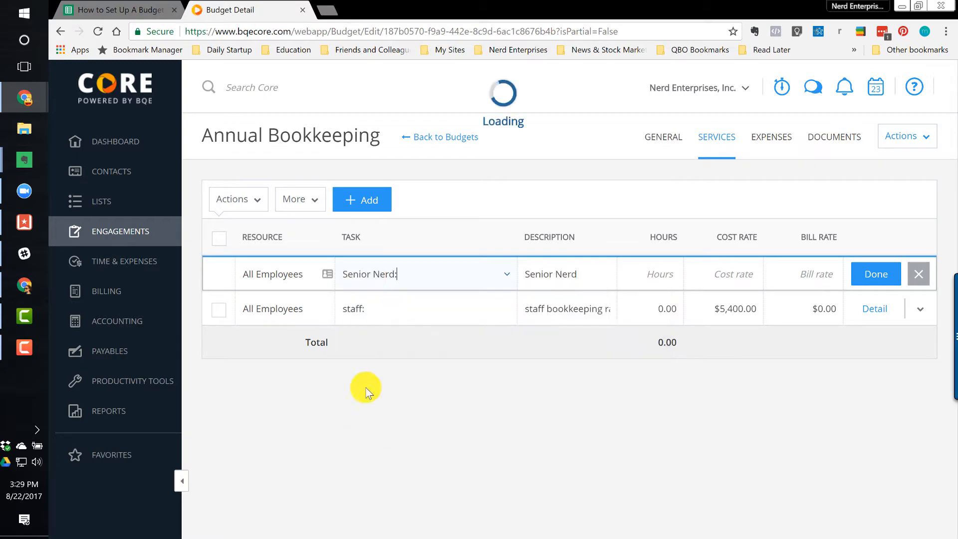
pyautogui.click(727, 273)
pyautogui.click(110, 10)
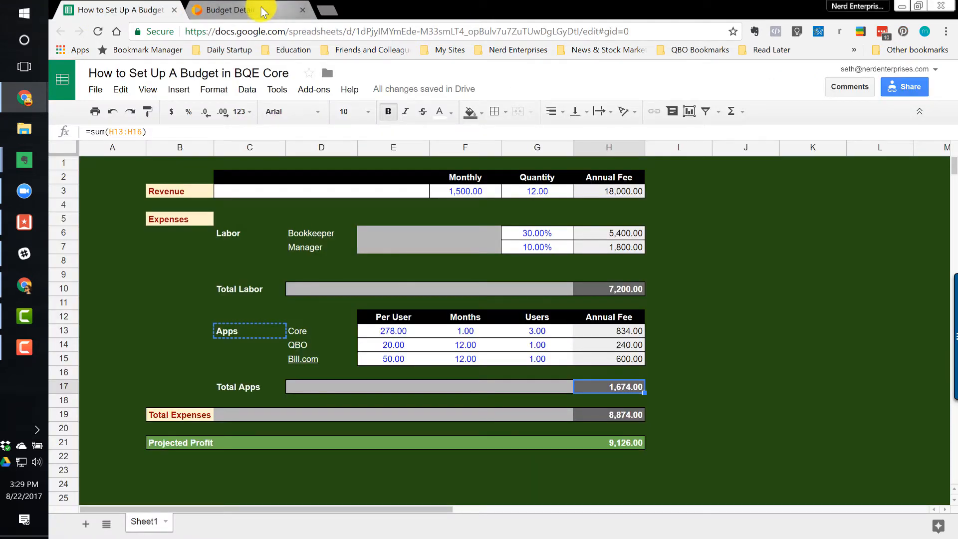
pyautogui.click(615, 248)
pyautogui.click(265, 8)
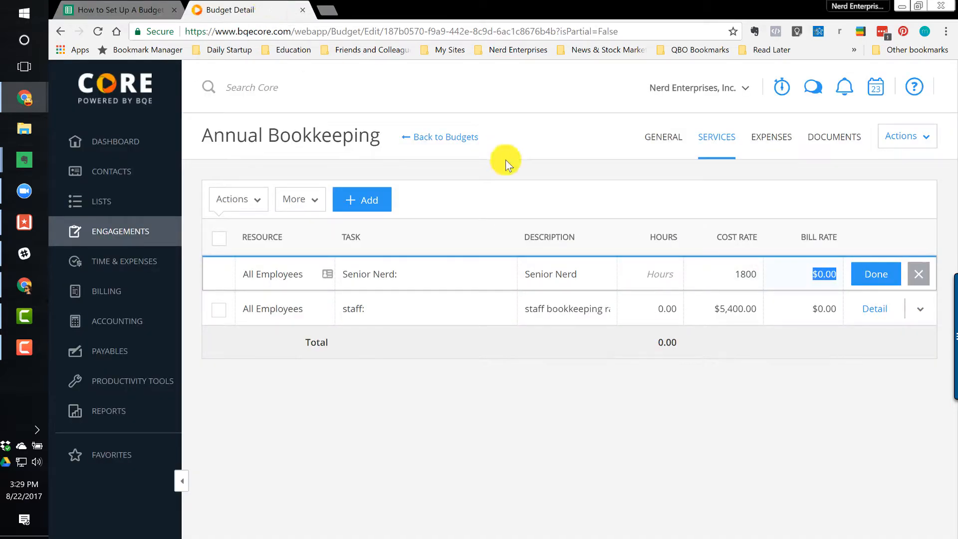
pyautogui.click(877, 274)
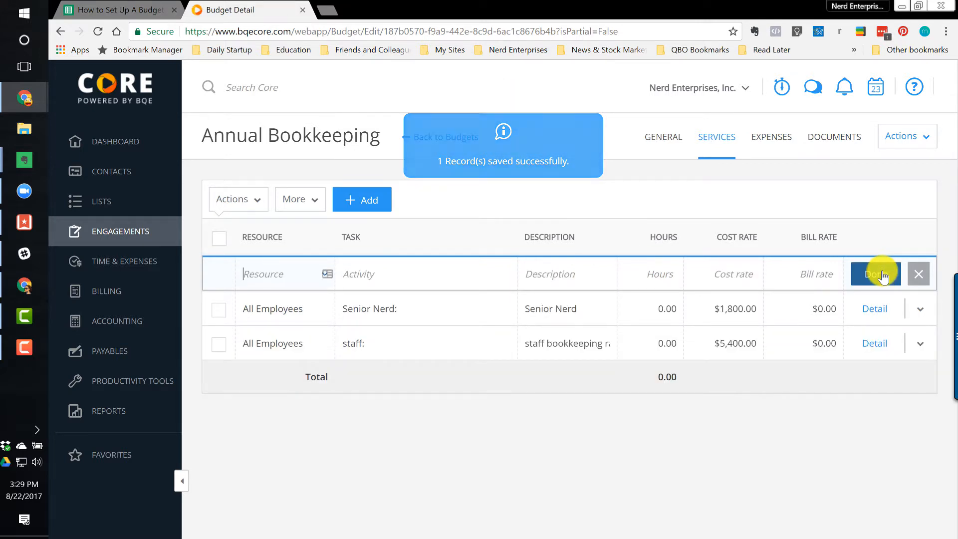
# Add an expense line to the budget for All Employees with the Apps:Apps item, save it and check the budget's overall amounts.
pyautogui.click(771, 139)
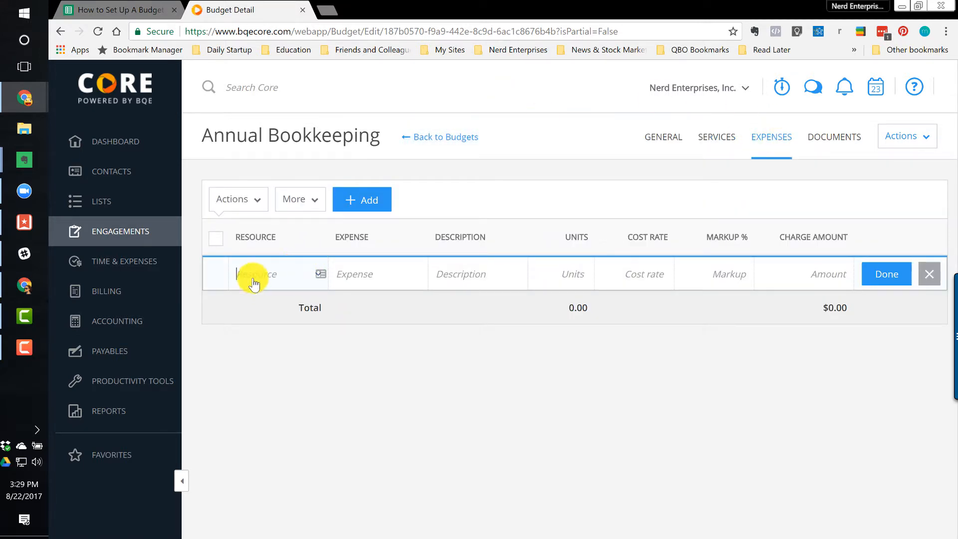
pyautogui.click(254, 279)
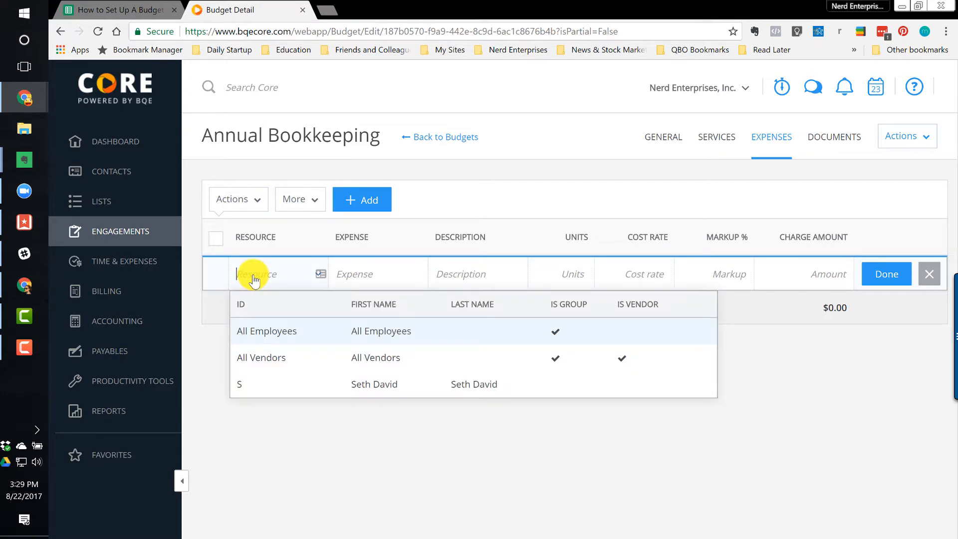
pyautogui.click(268, 338)
pyautogui.click(374, 272)
pyautogui.click(373, 354)
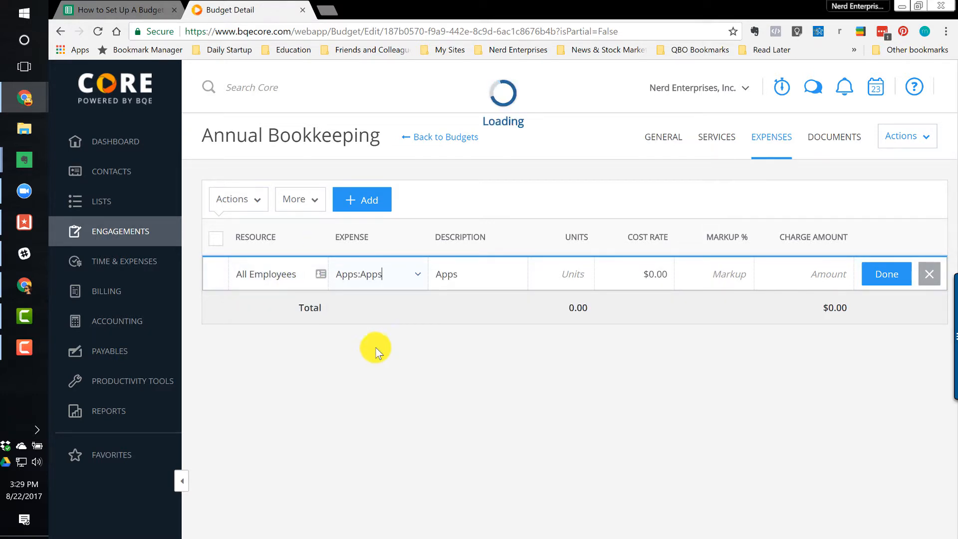
pyautogui.click(886, 274)
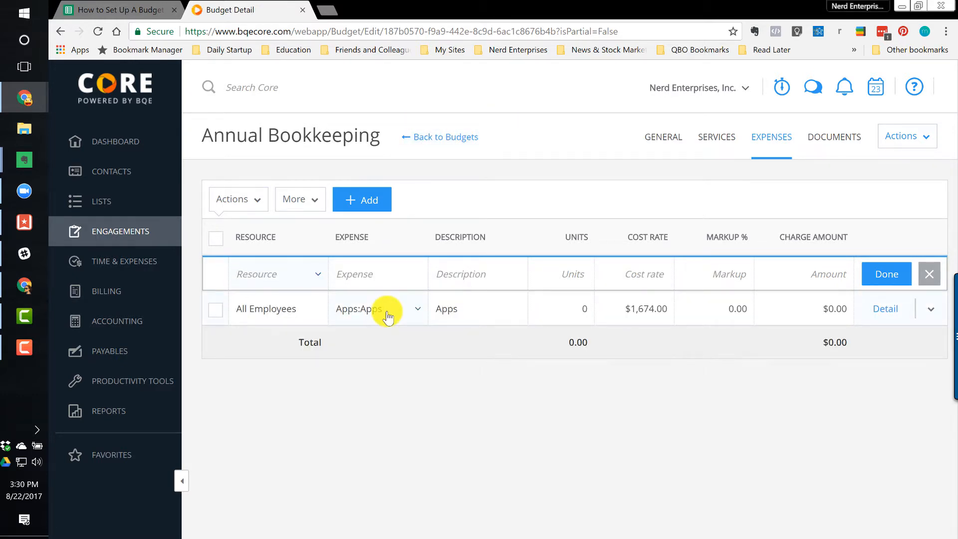
pyautogui.click(666, 138)
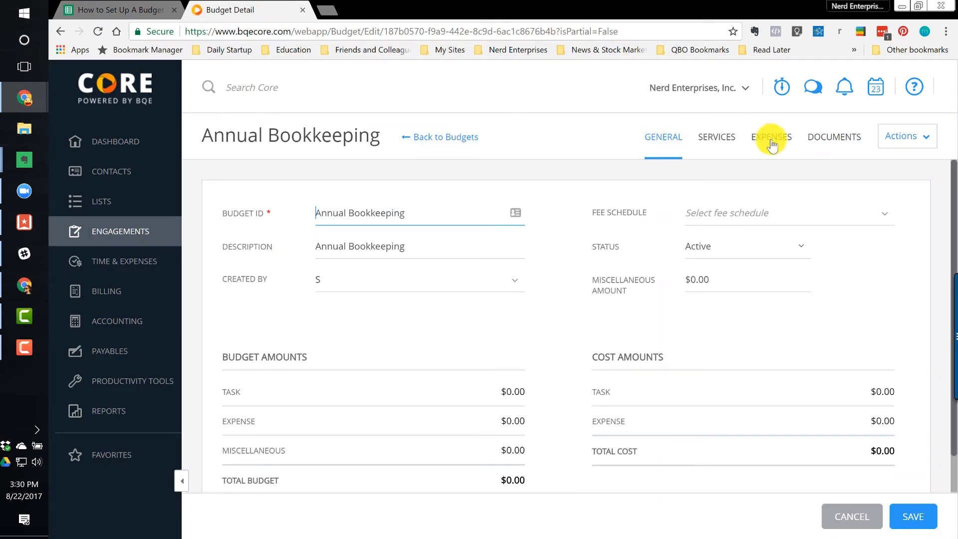
# Check the budget's service and expense lines, and assign the Annual Bookkeeping budget to engagement 001 Monthly Bookkeeping, saving the engagement.
pyautogui.click(722, 140)
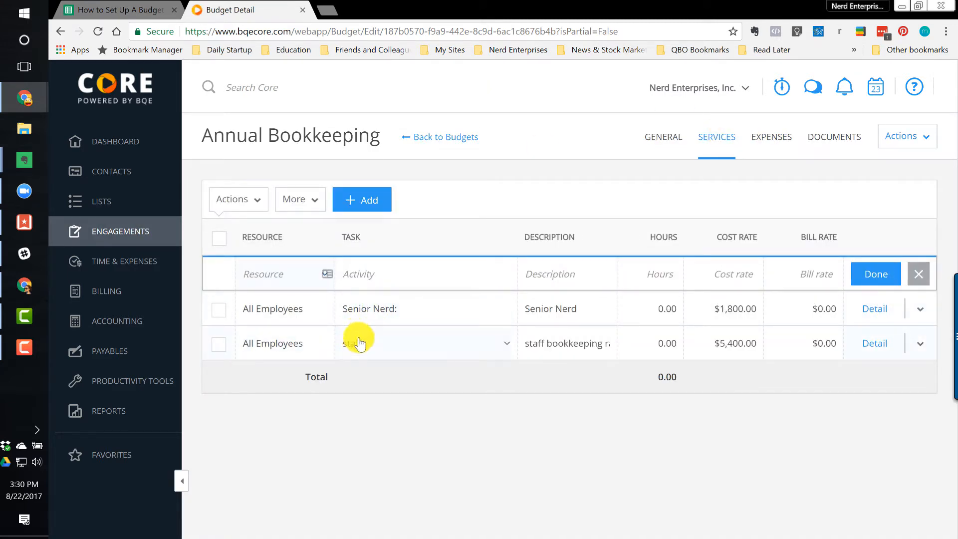
pyautogui.click(773, 139)
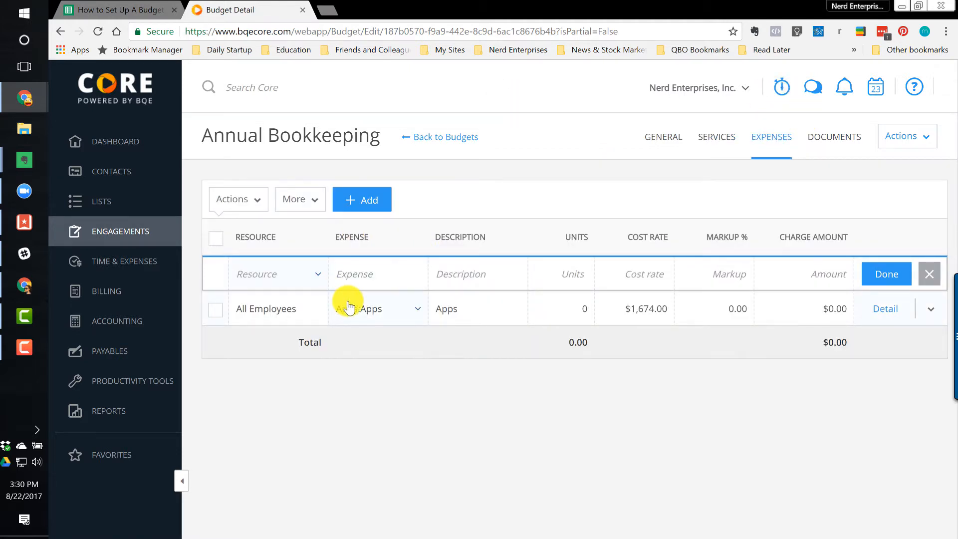
pyautogui.moveTo(133, 231)
pyautogui.click(219, 234)
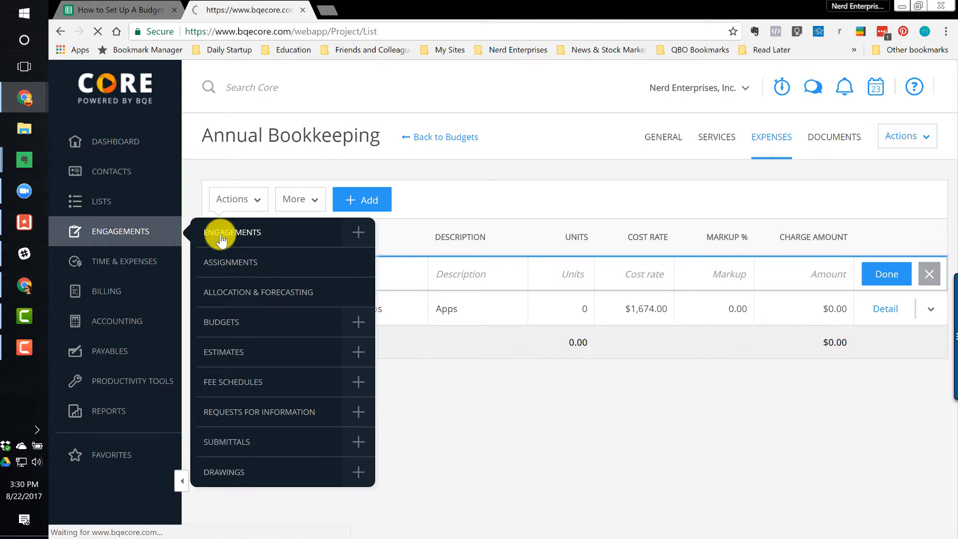
pyautogui.click(364, 311)
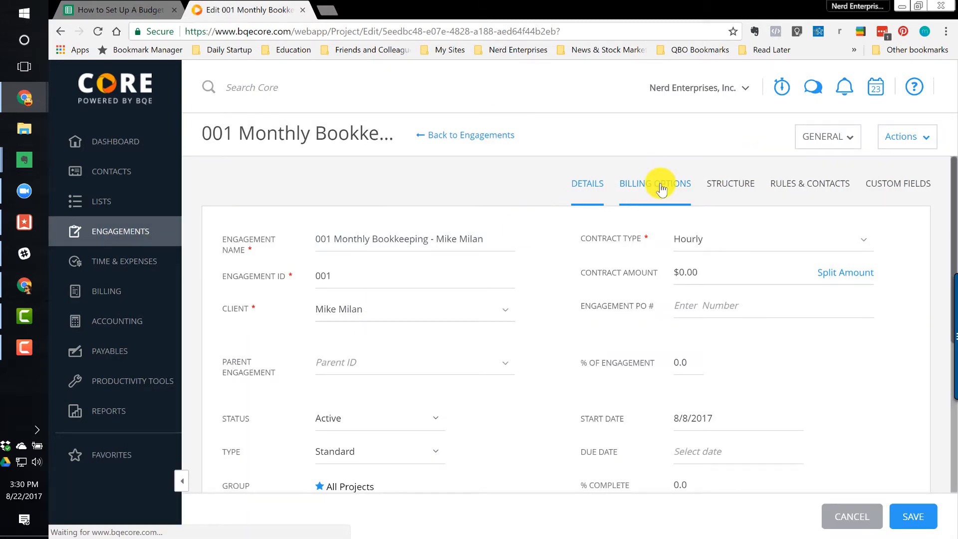
pyautogui.click(661, 189)
pyautogui.click(505, 358)
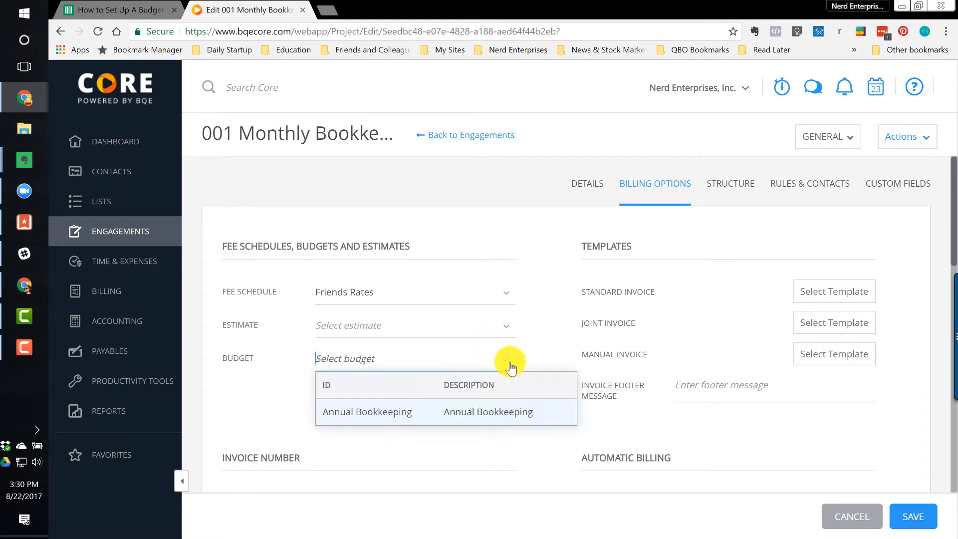
pyautogui.click(370, 414)
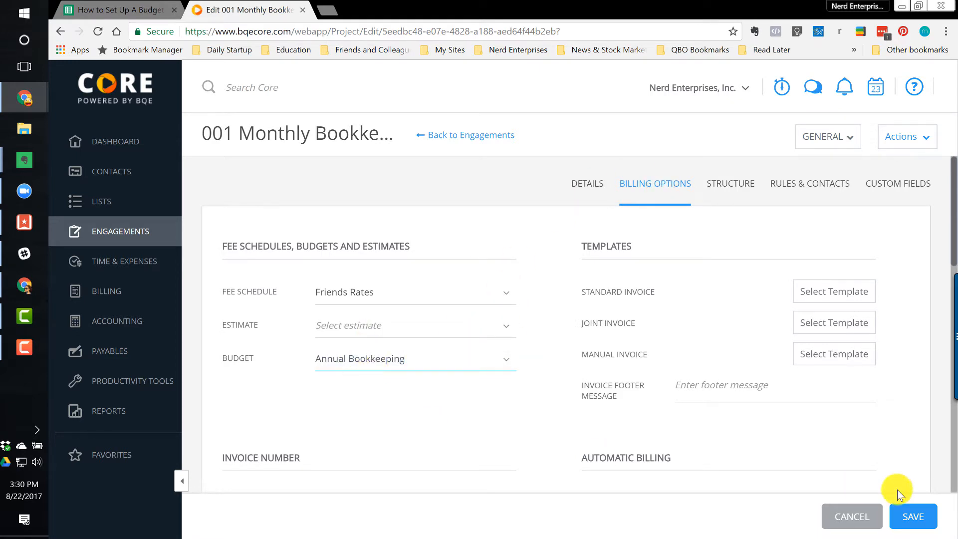
pyautogui.click(901, 523)
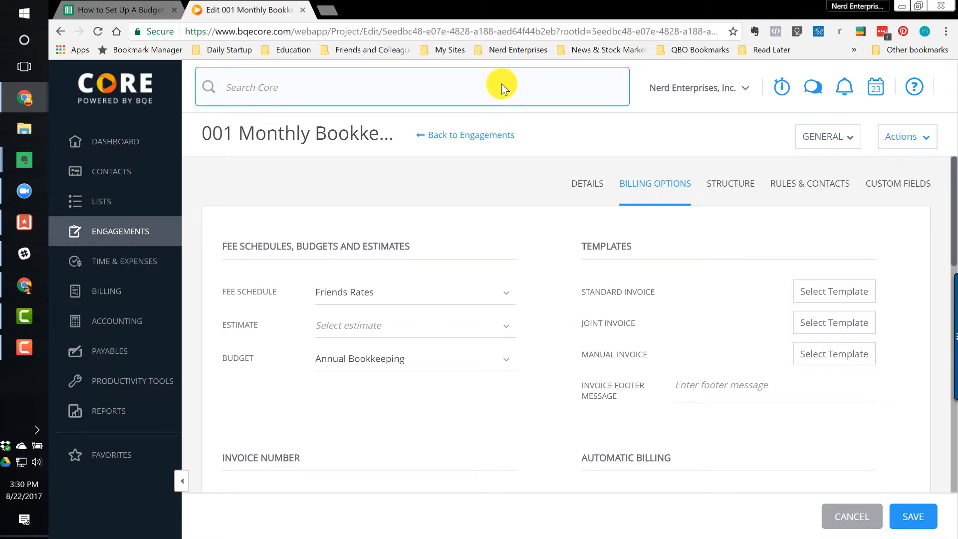
# Review the app cost breakdown for Core, QBO and Bill.com in the planning spreadsheet against the engagement's billing options in BQE Core.
pyautogui.click(128, 13)
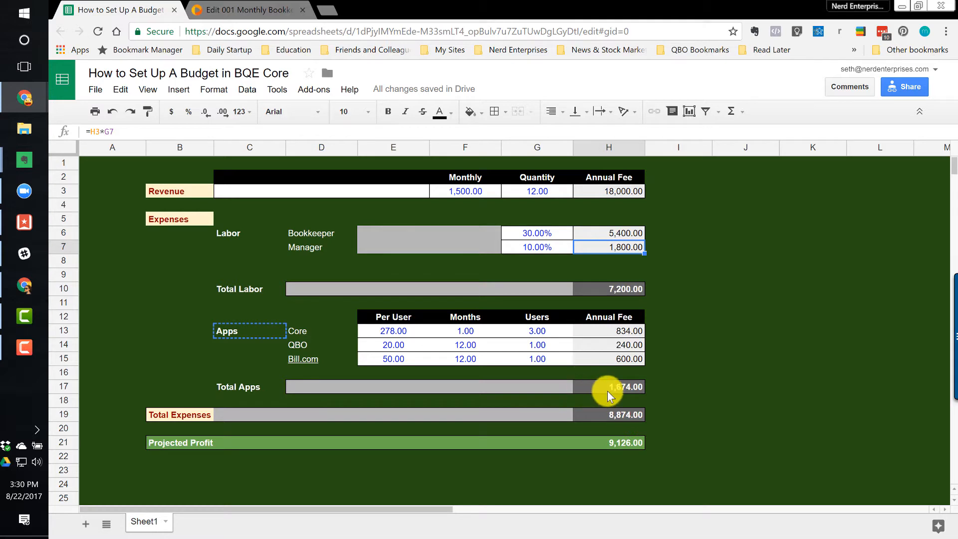
pyautogui.moveTo(388, 331); pyautogui.dragTo(628, 356)
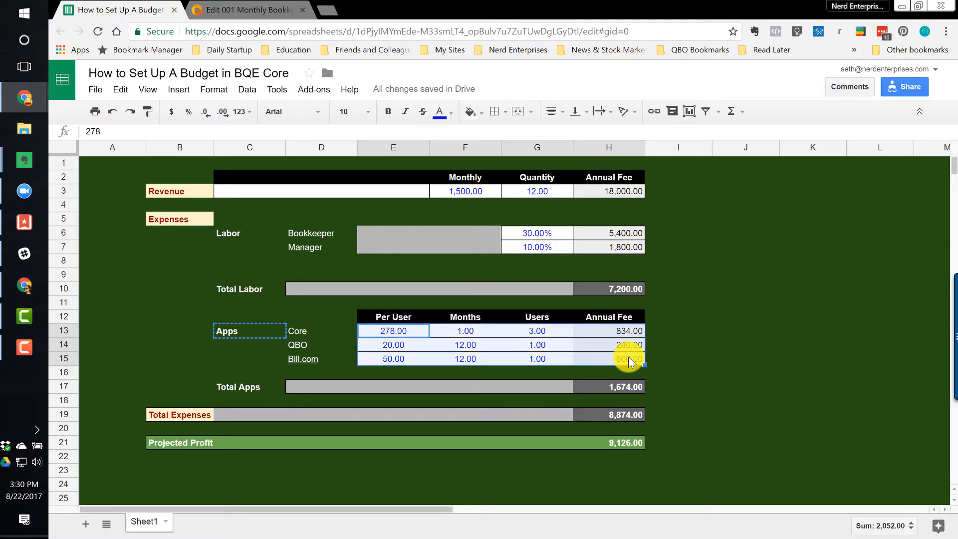
pyautogui.hotkey('ctrl', 'c')
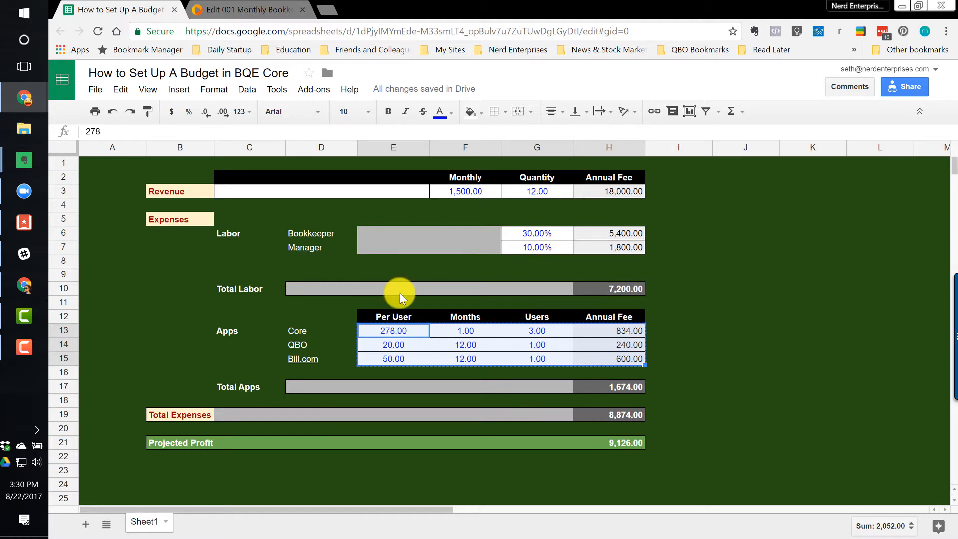
pyautogui.click(303, 329)
pyautogui.click(259, 7)
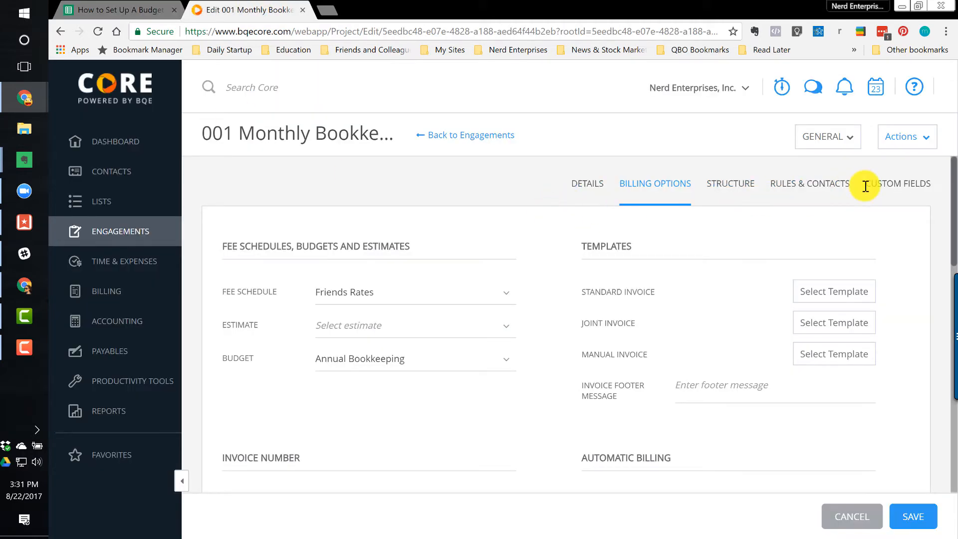
pyautogui.click(584, 198)
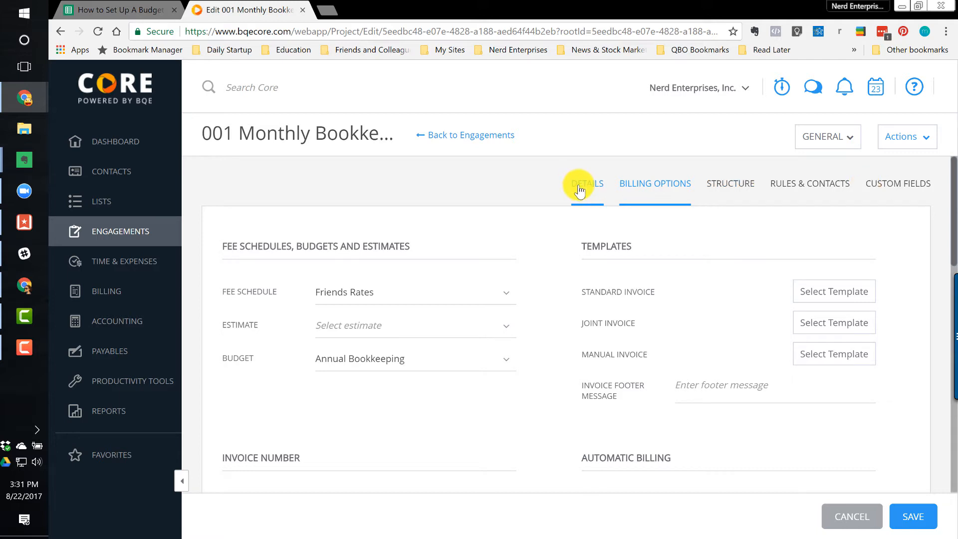
pyautogui.click(147, 7)
pyautogui.click(251, 12)
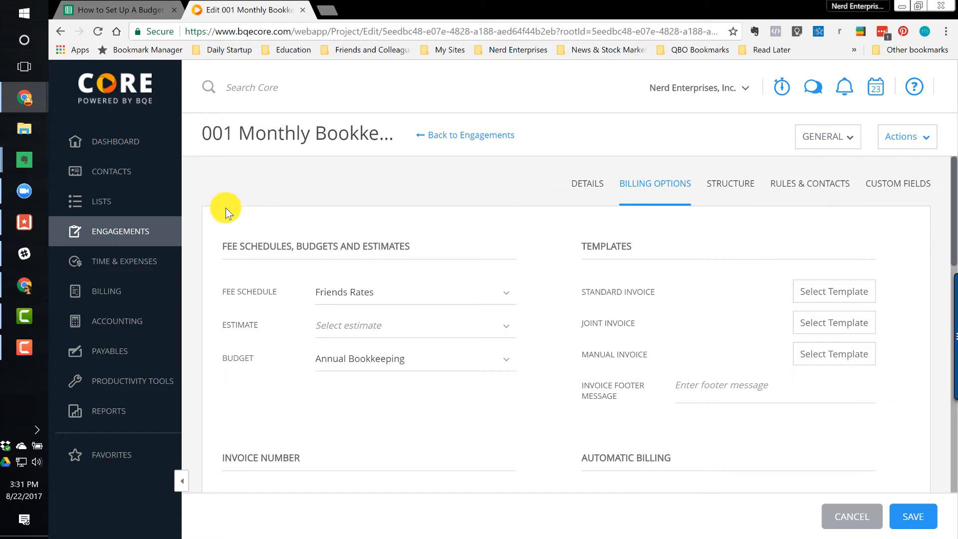
# Open the Annual Bookkeeping budget's documents and start adding a document by browsing Google Drive.
pyautogui.moveTo(95, 231)
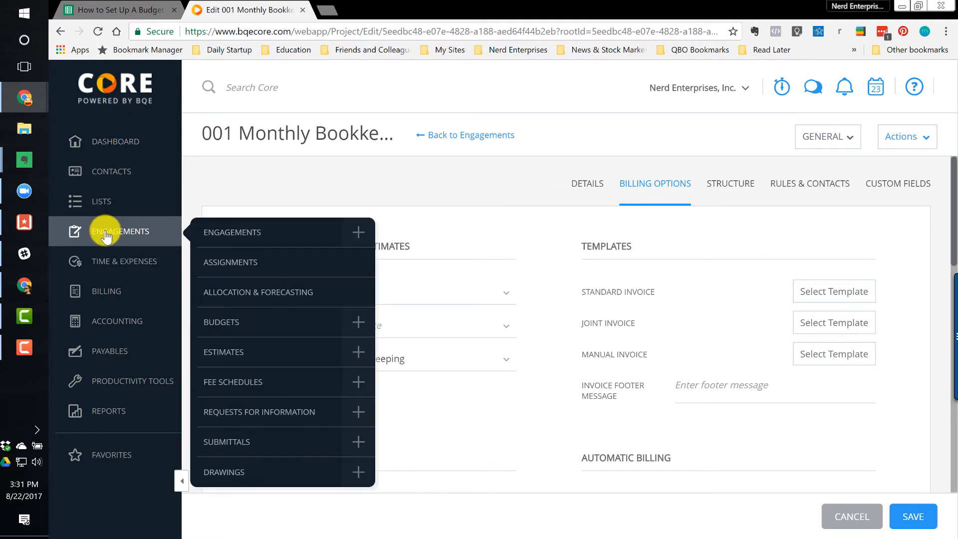
pyautogui.click(220, 323)
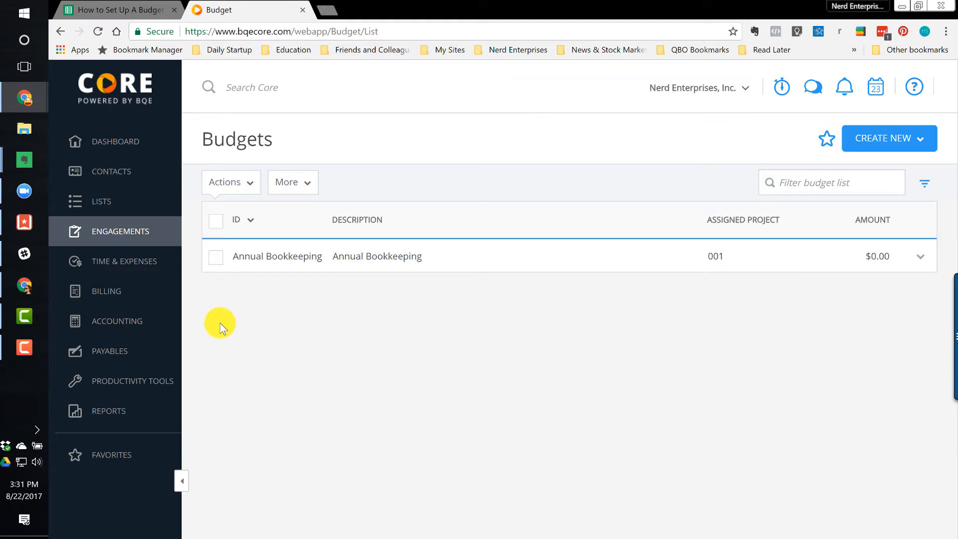
pyautogui.click(385, 259)
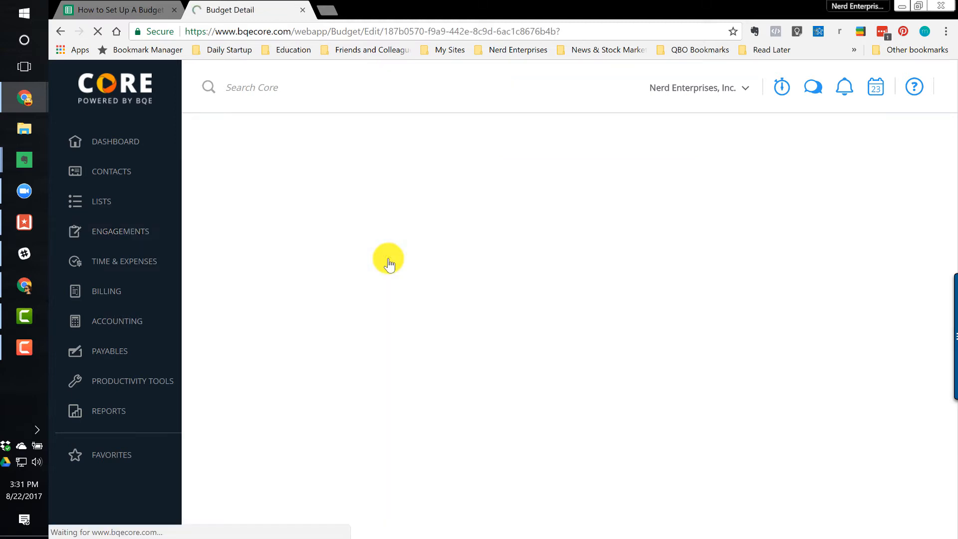
pyautogui.click(824, 142)
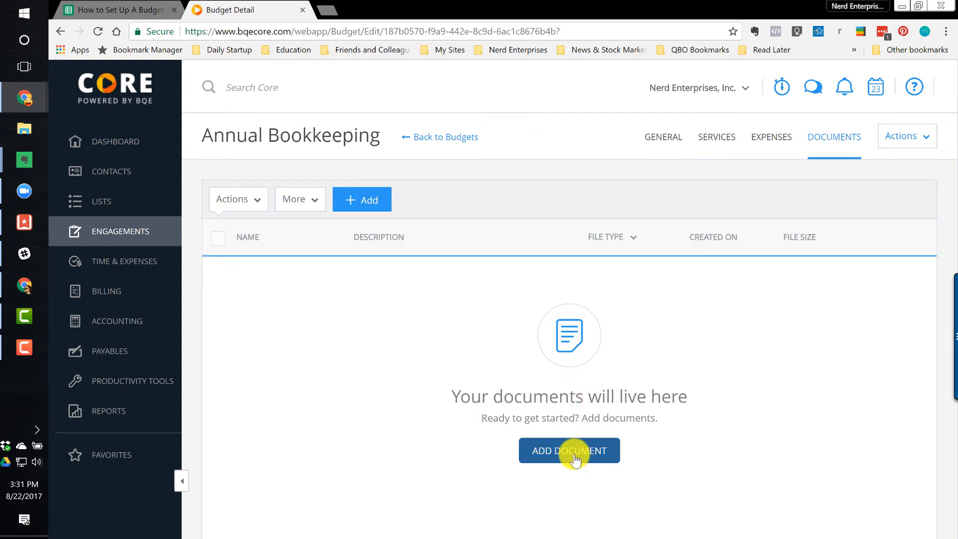
pyautogui.click(575, 459)
pyautogui.click(505, 192)
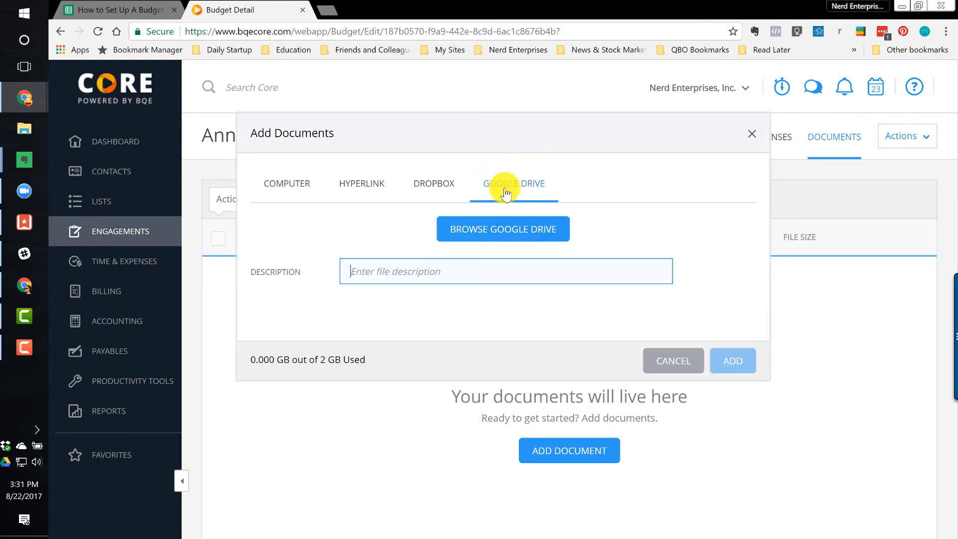
pyautogui.click(497, 230)
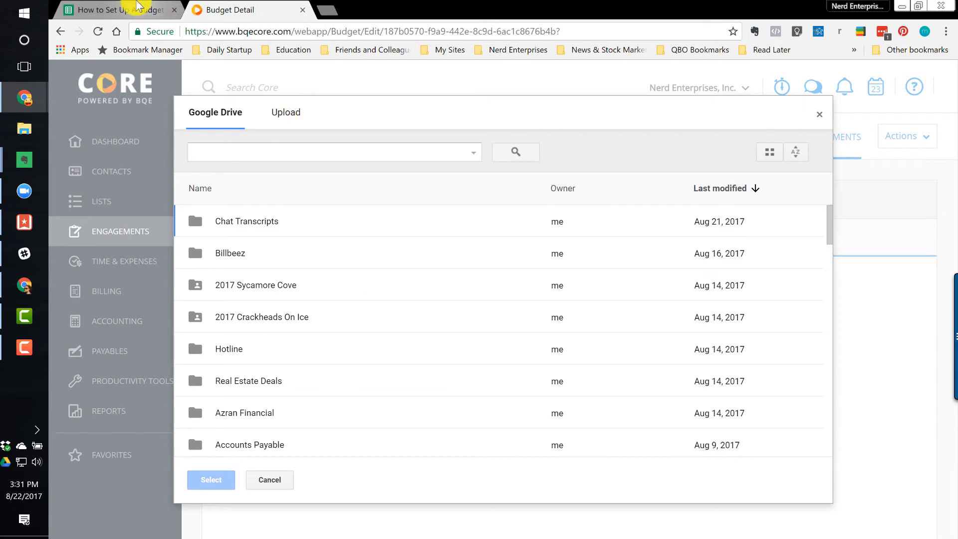
# Copy the planning spreadsheet's title, search Google Drive for it and attach the spreadsheet "How to Set Up A Budget in BQE Core" to the budget.
pyautogui.click(161, 11)
pyautogui.click(251, 73)
pyautogui.hotkey('ctrl', 'c')
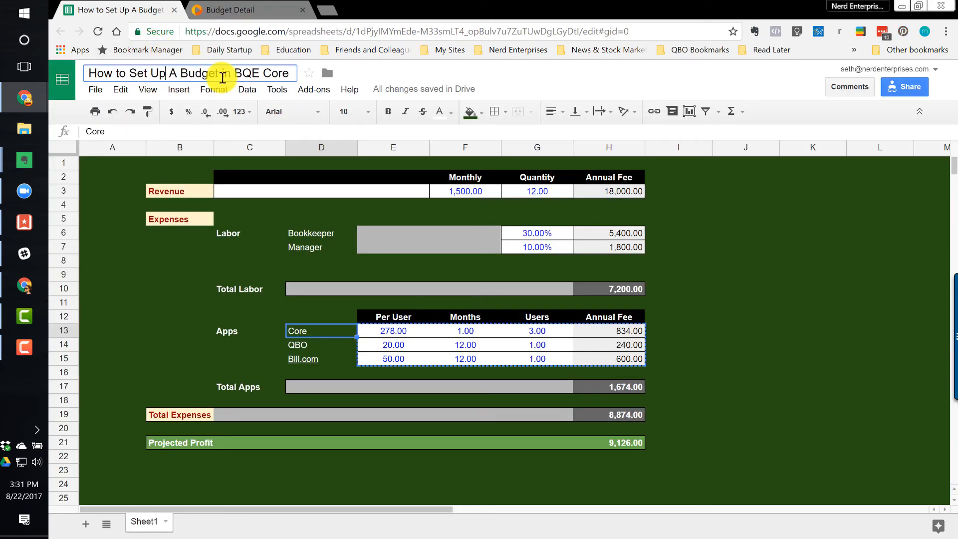
pyautogui.click(248, 7)
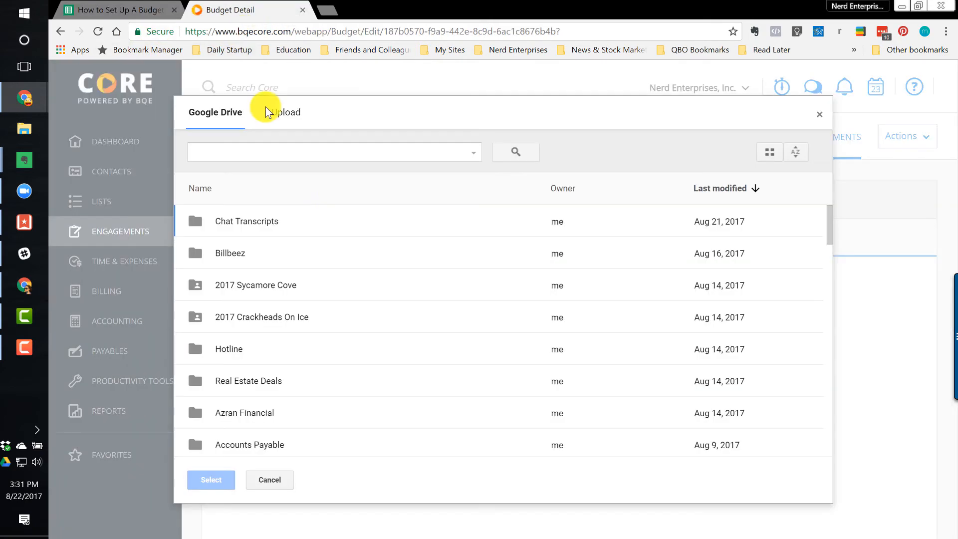
pyautogui.click(285, 151)
pyautogui.hotkey('ctrl', 'v')
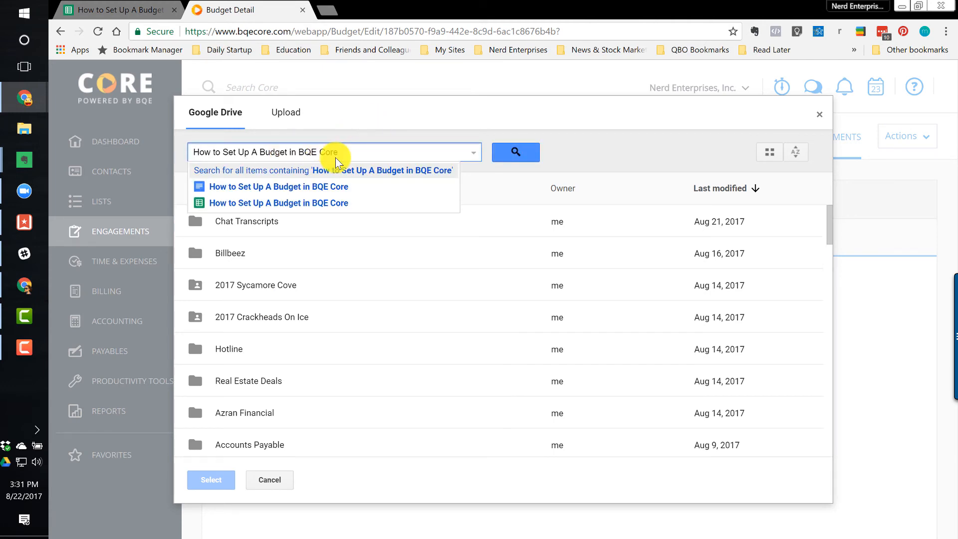
pyautogui.click(288, 205)
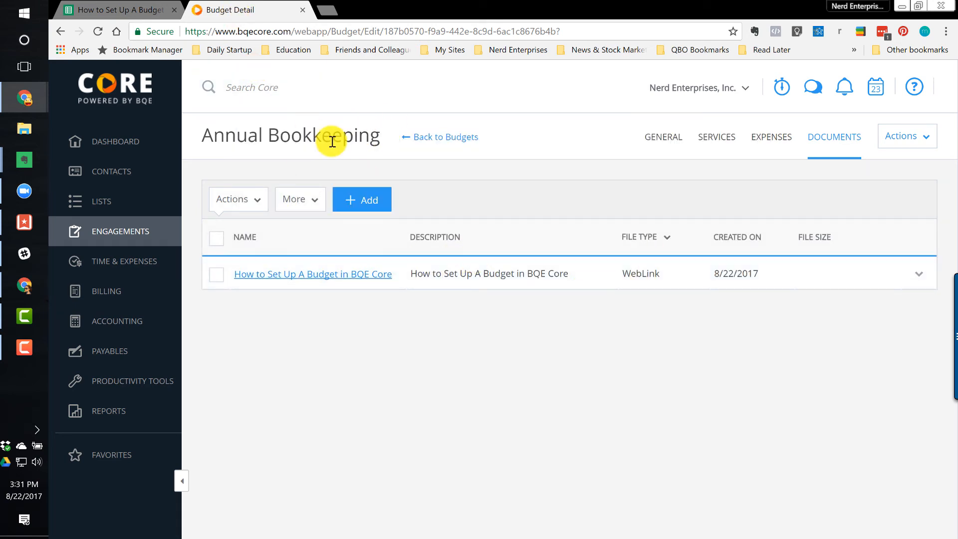
# Switch to the planning spreadsheet and examine the formula behind the projected profit's annual fee.
pyautogui.click(144, 9)
pyautogui.click(230, 9)
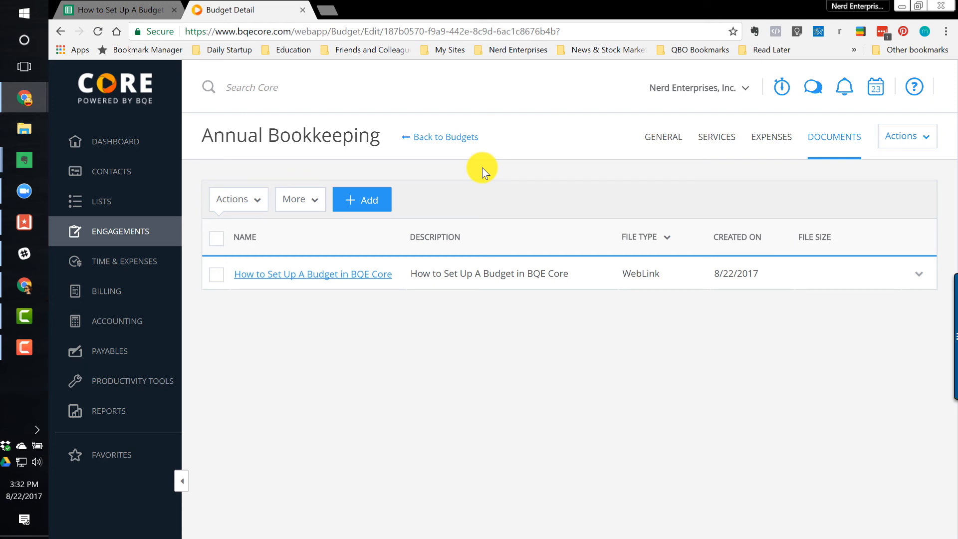
pyautogui.click(125, 9)
pyautogui.click(642, 440)
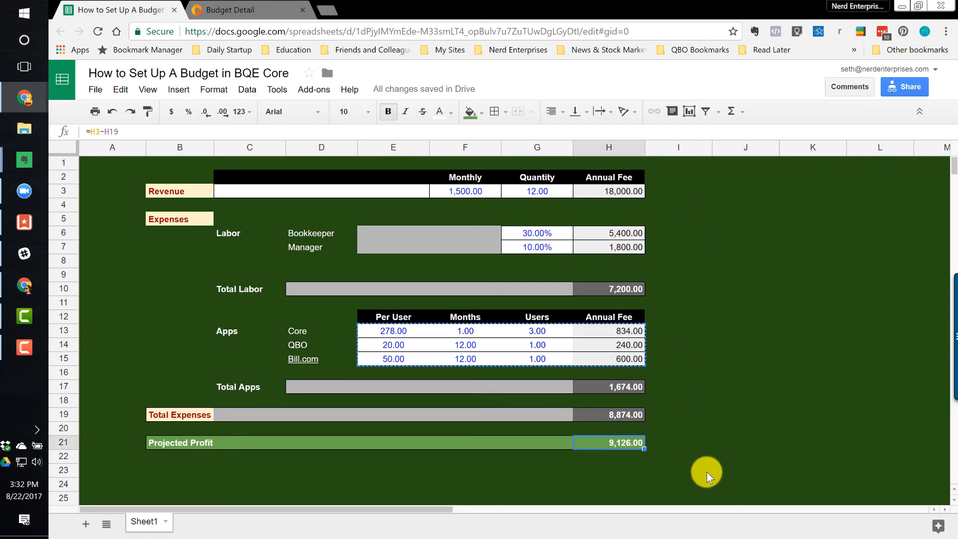